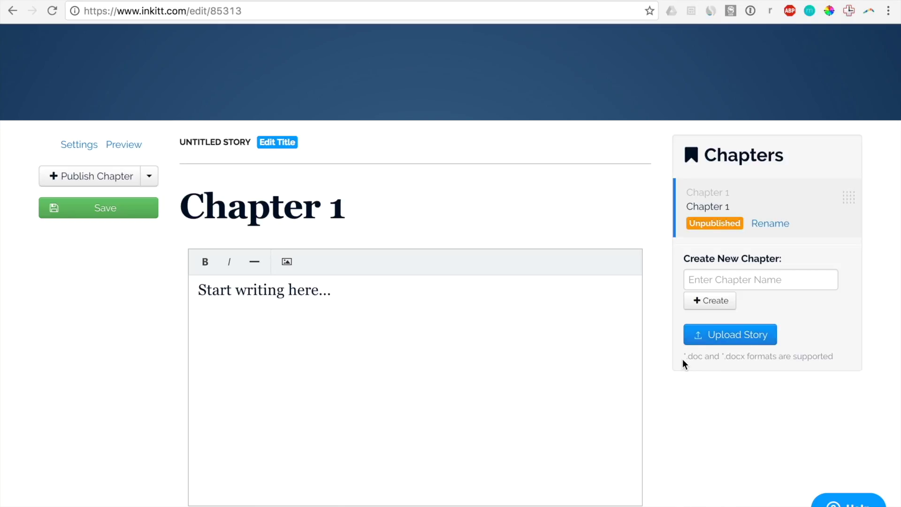
Step: Upload the "Your Amazing Novel" document from the Documents folder as the story
left_click_drag(702, 357, 767, 358)
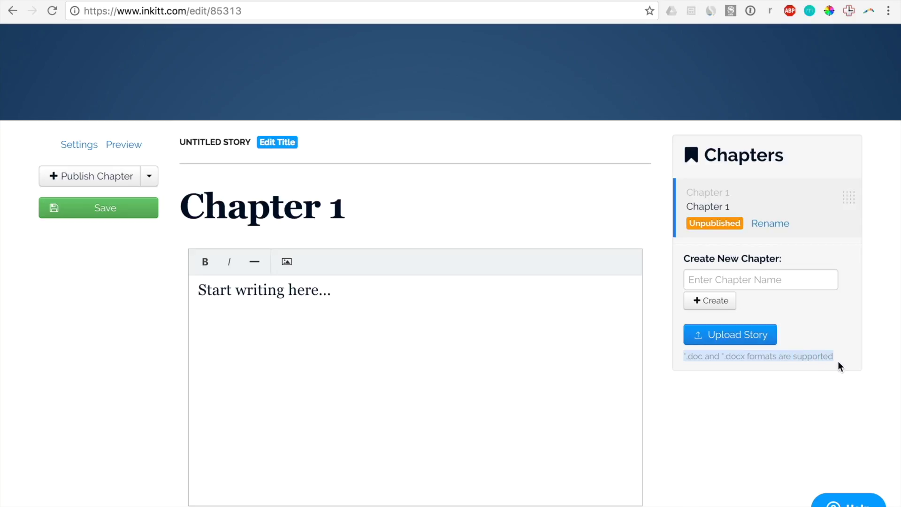
left_click(810, 395)
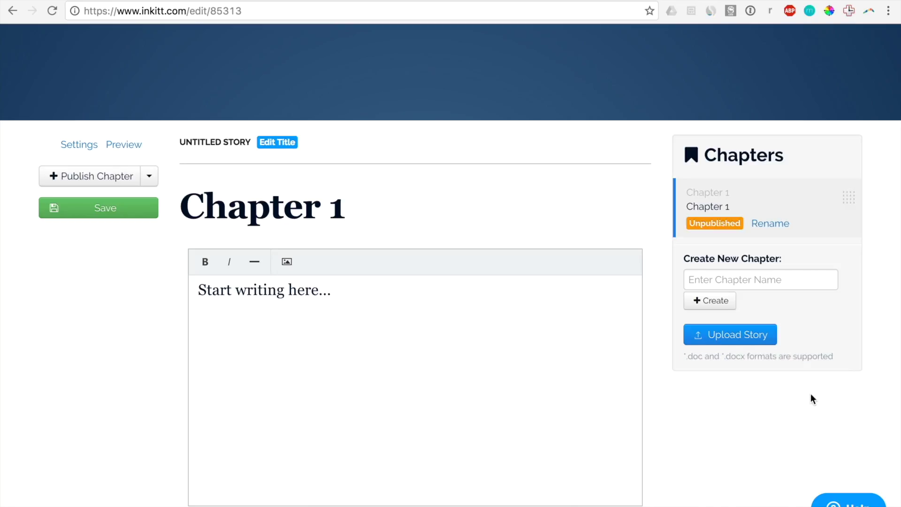
left_click(730, 337)
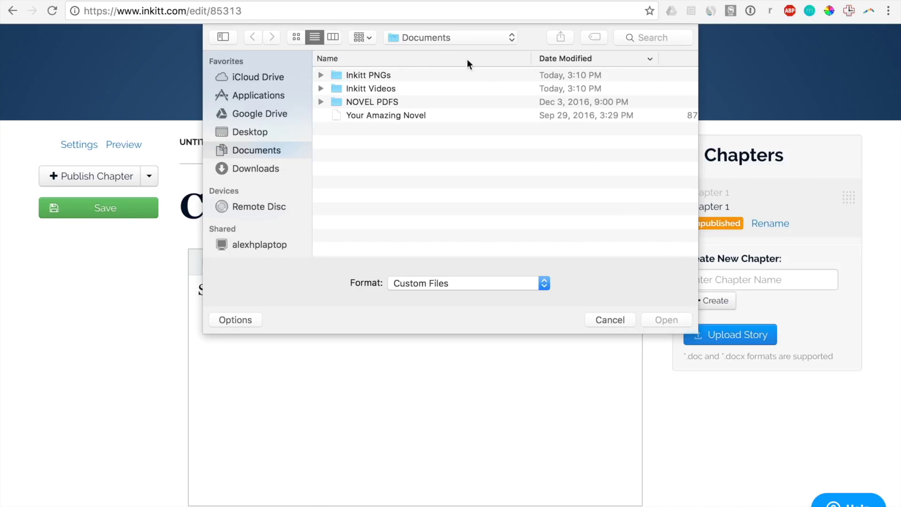
left_click(408, 118)
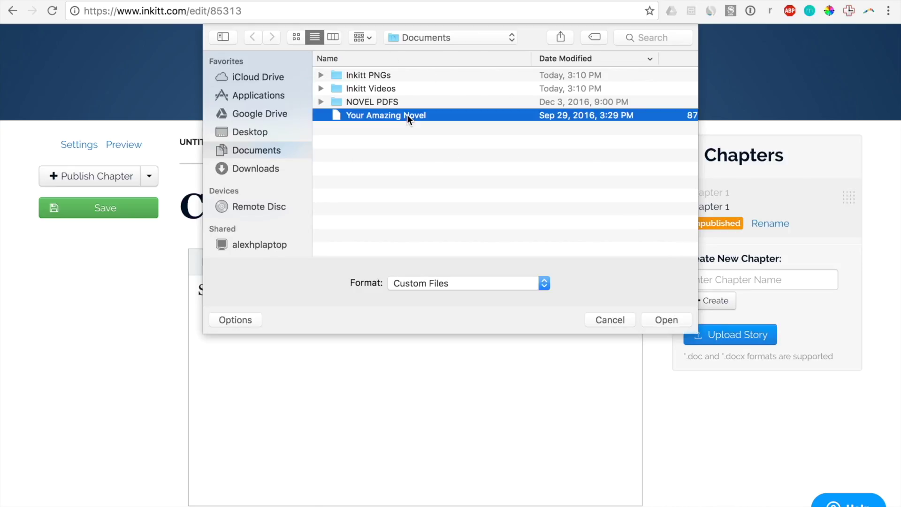
left_click(664, 317)
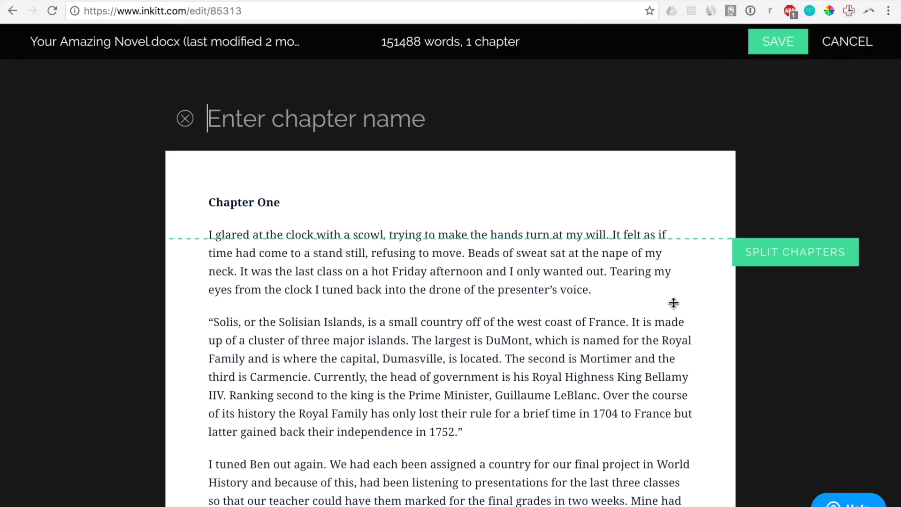
Step: Name the first chapter of the uploaded manuscript "Chapter One"
scroll(671, 305, "down", 5)
scroll(673, 303, "down", 20)
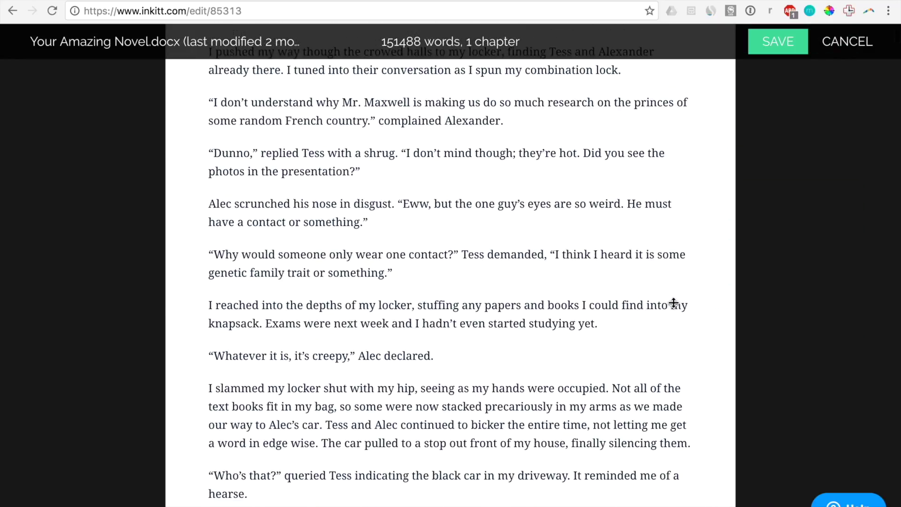
scroll(673, 303, "up", 10)
scroll(673, 302, "up", 15)
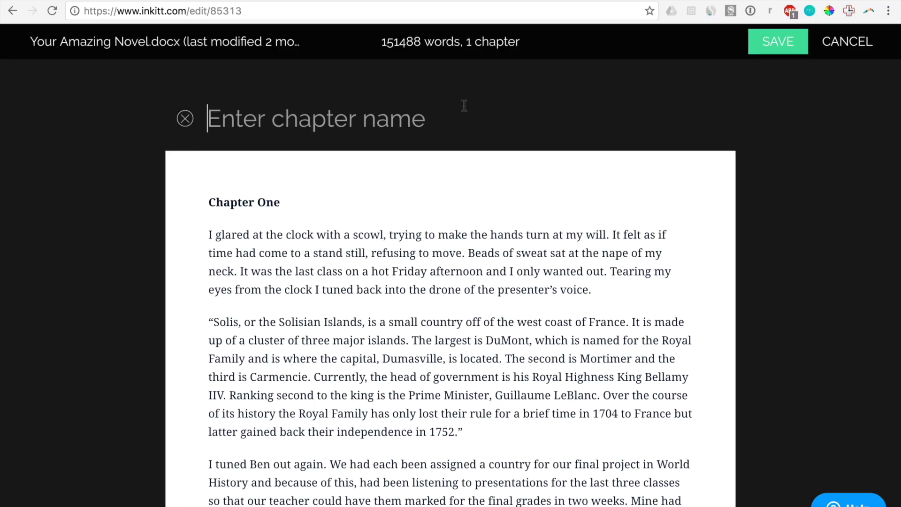
type("Chap")
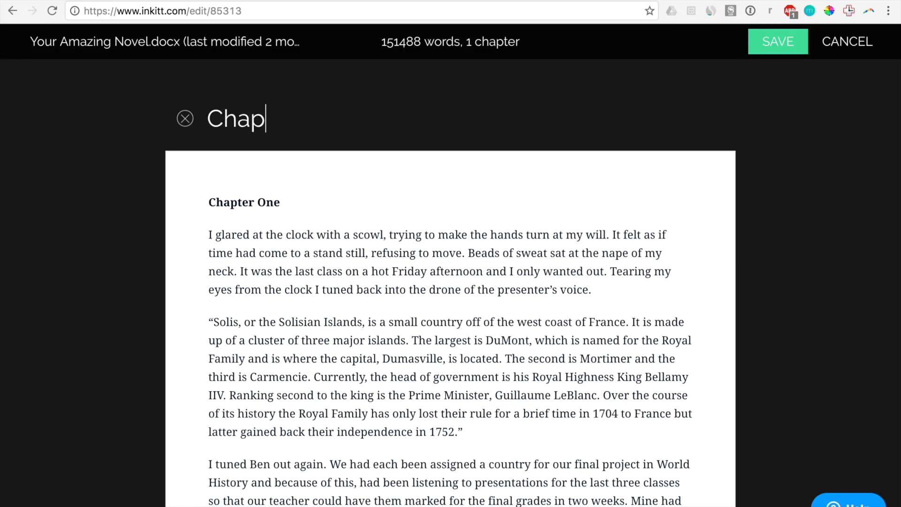
type("ter One")
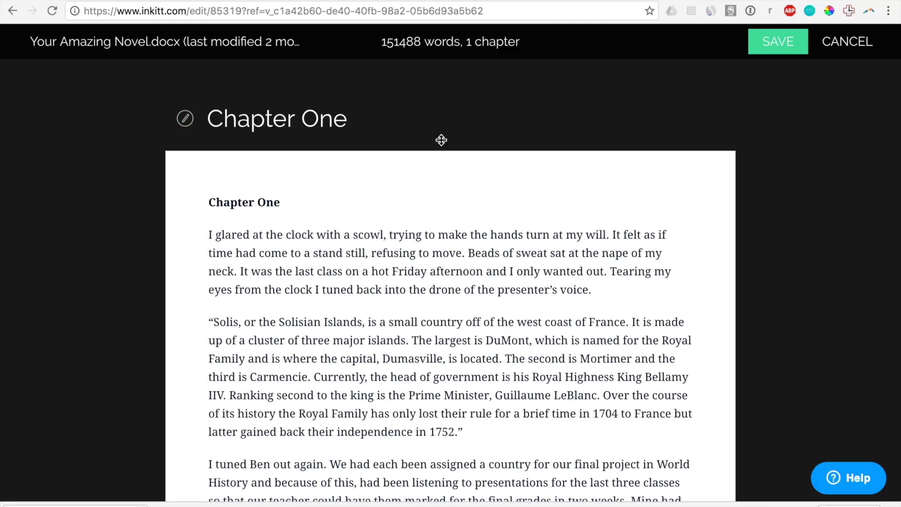
Step: Split the manuscript just above the "Chapter Two" heading and name the new chapter "Chapter Two"
scroll(441, 140, "down", 15)
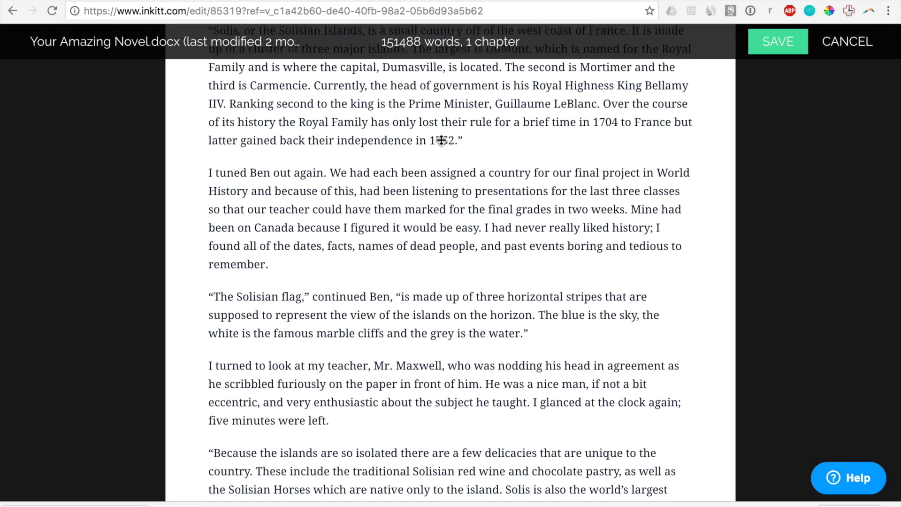
scroll(440, 141, "down", 20)
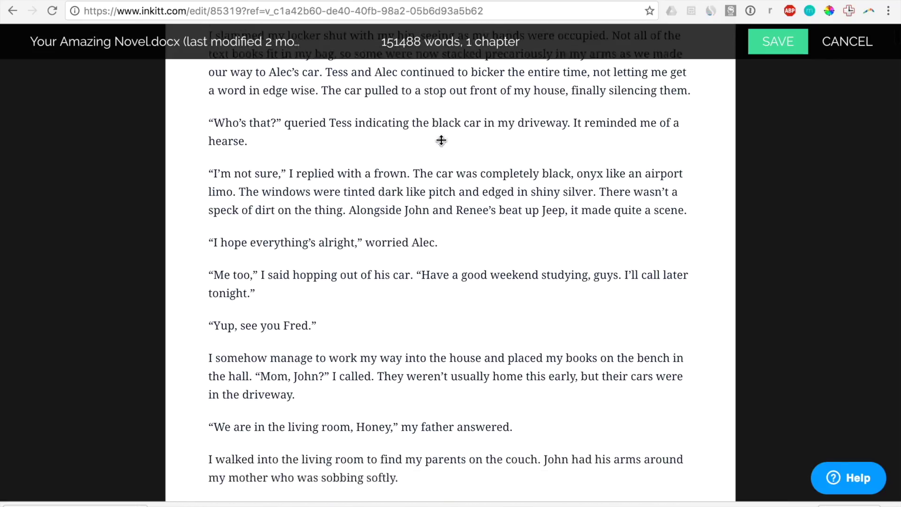
scroll(441, 140, "down", 20)
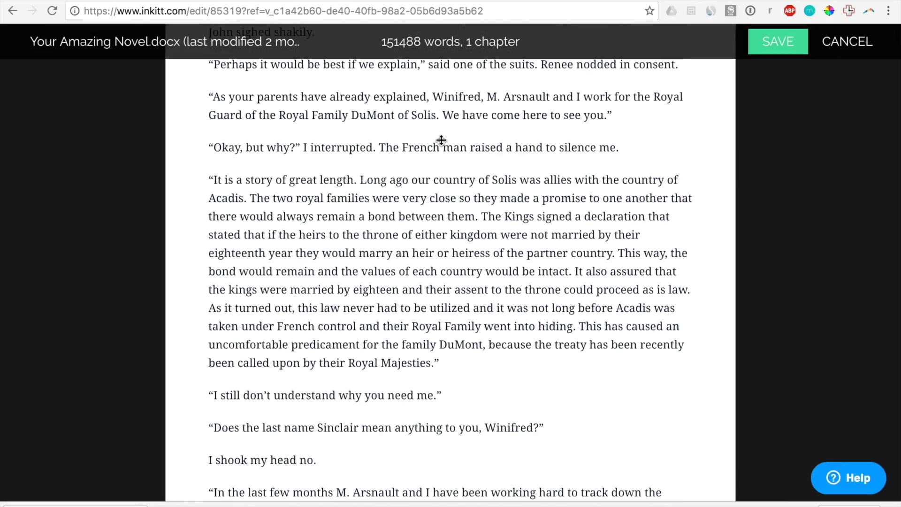
scroll(440, 139, "down", 20)
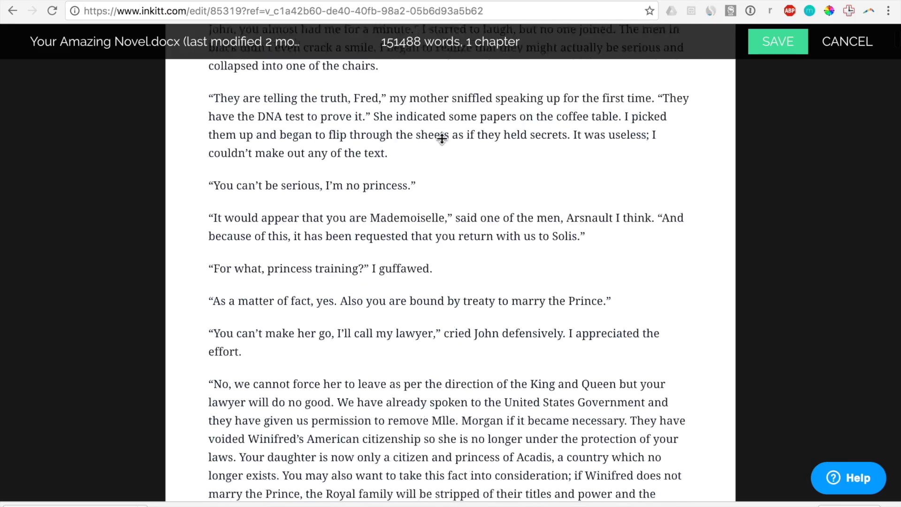
scroll(442, 138, "down", 20)
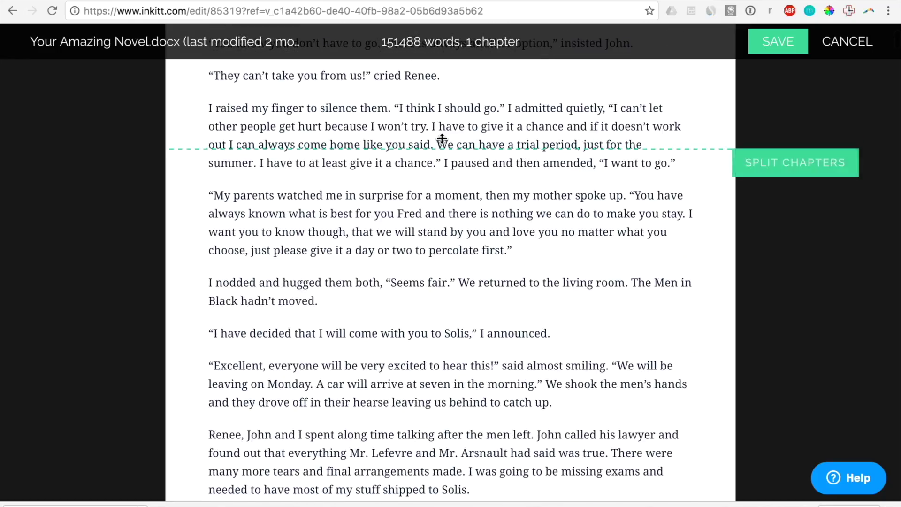
scroll(442, 139, "down", 5)
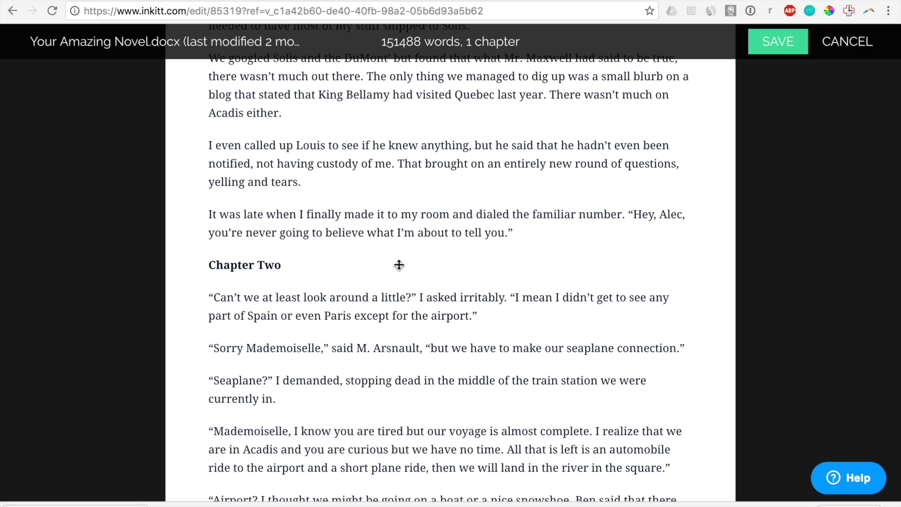
mouse_move(406, 260)
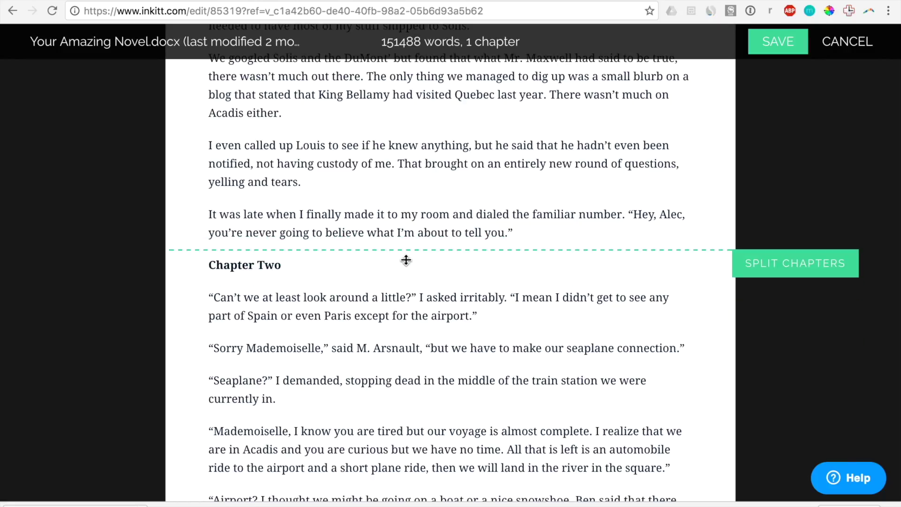
left_click(406, 260)
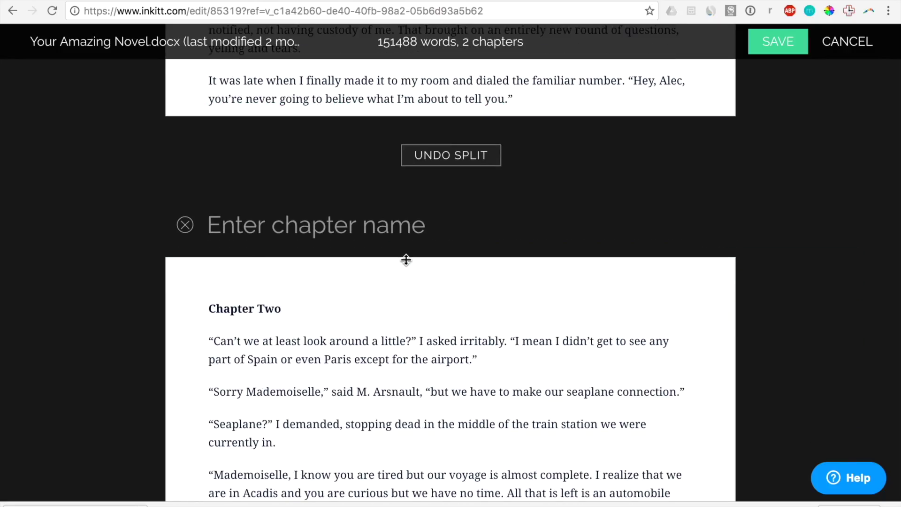
type("Cha")
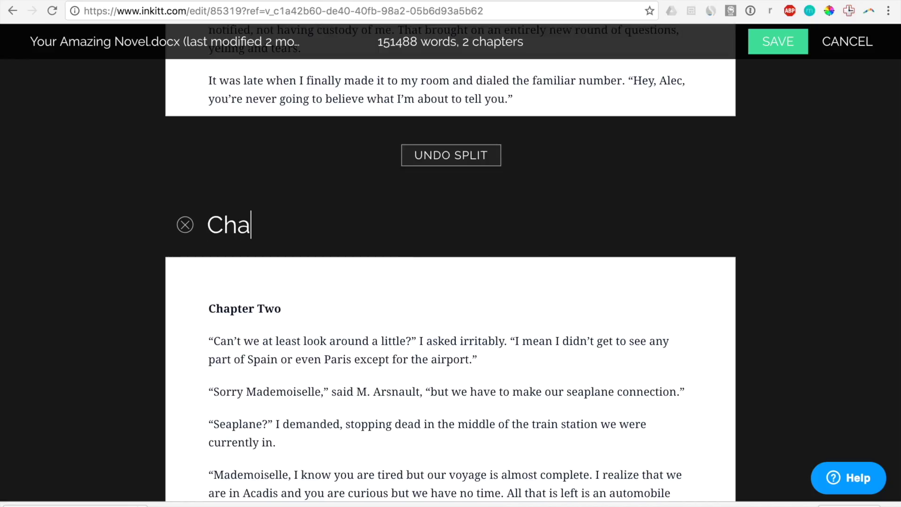
type("pter Two")
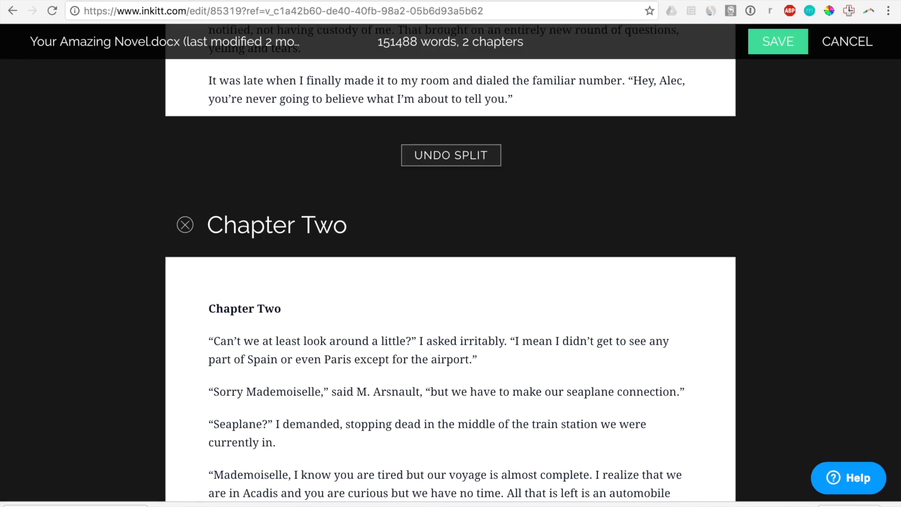
Step: Search the page for "Chapter" to find the "Chapter Three" heading, split the manuscript above it, and name the new chapter "Chapter Three"
key("ctrl+f")
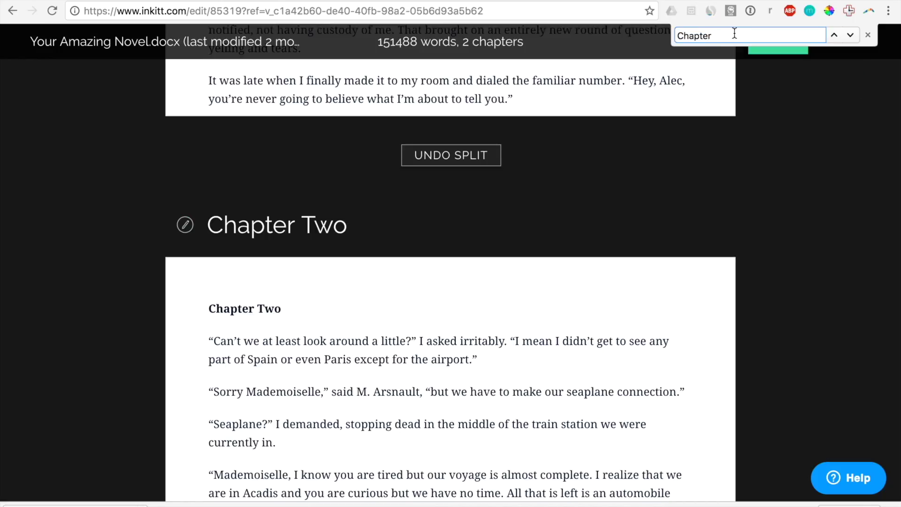
key("Return")
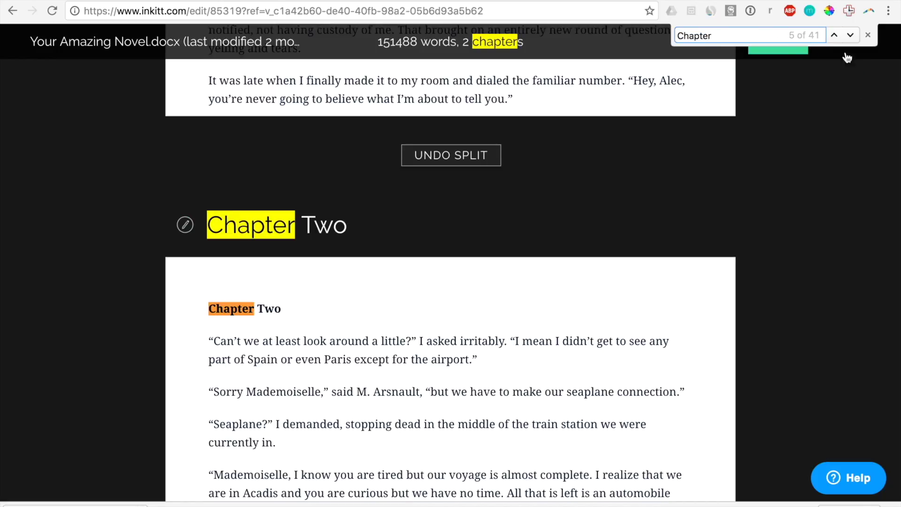
left_click(849, 35)
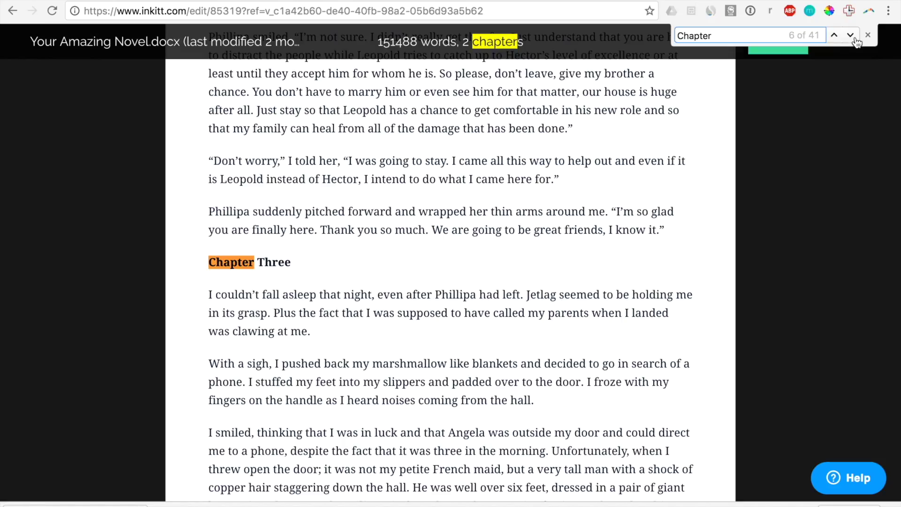
mouse_move(606, 253)
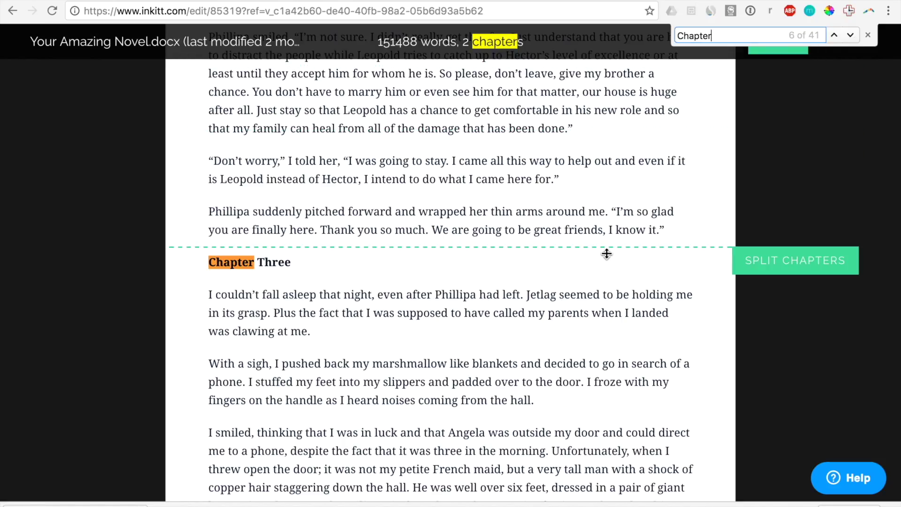
left_click(607, 253)
type("Chapter Th")
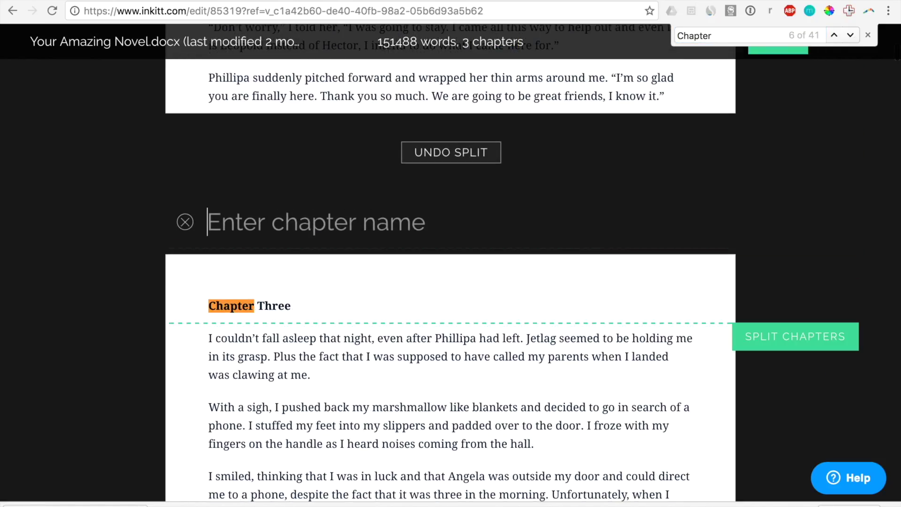
type("ree")
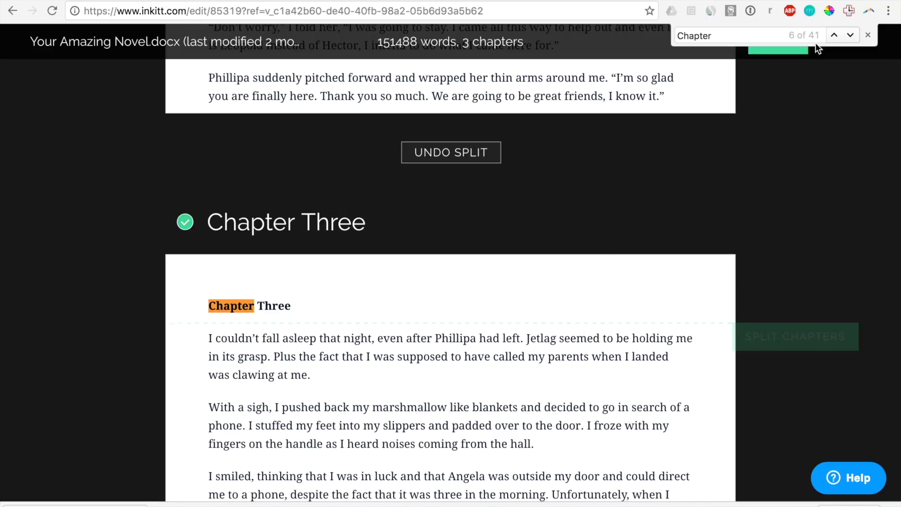
Step: Go to the next "Chapter" match, split the manuscript above the "Chapter Four" heading, and name the new chapter "Chapter Four"
left_click(850, 35)
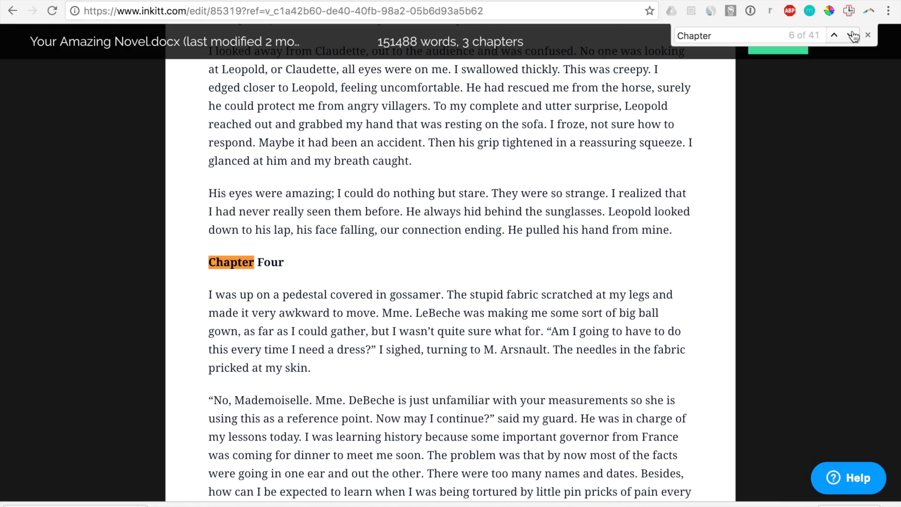
left_click(696, 246)
type("C")
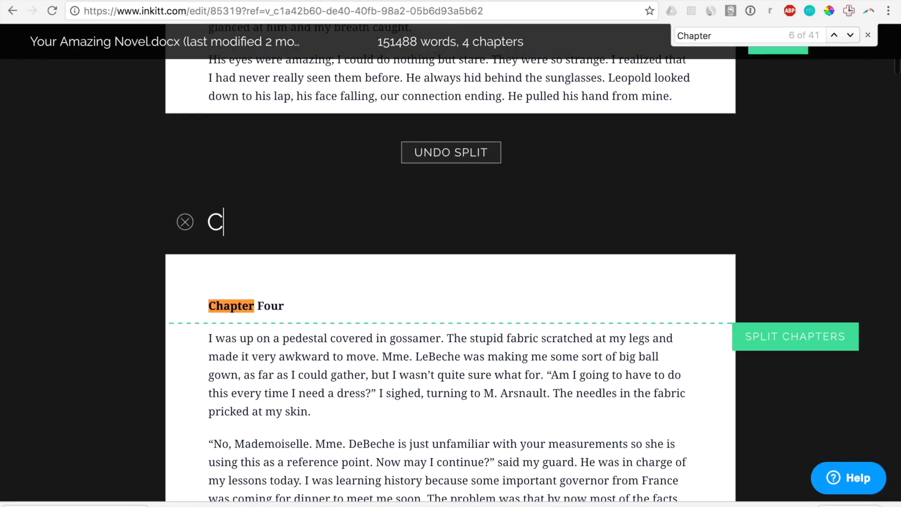
type("hapter Four")
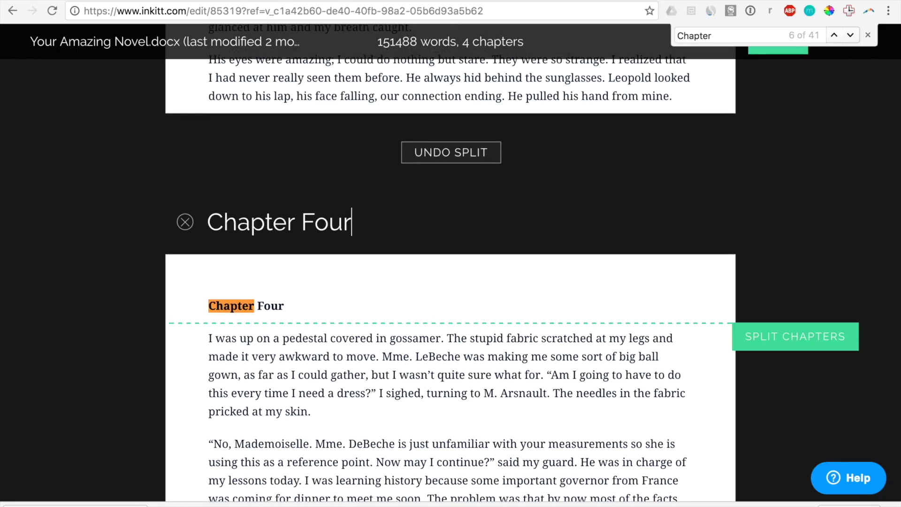
key("Return")
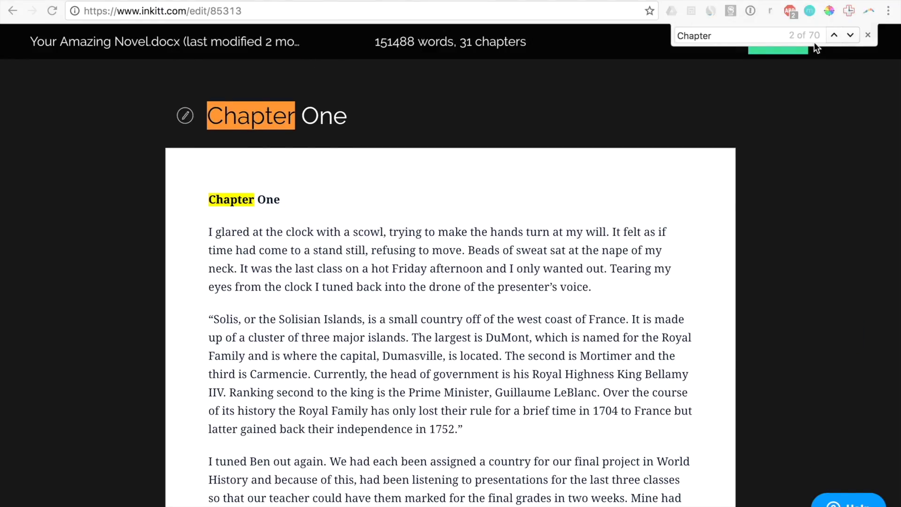
Step: Close the page search and save the split manuscript as story chapters
left_click(867, 35)
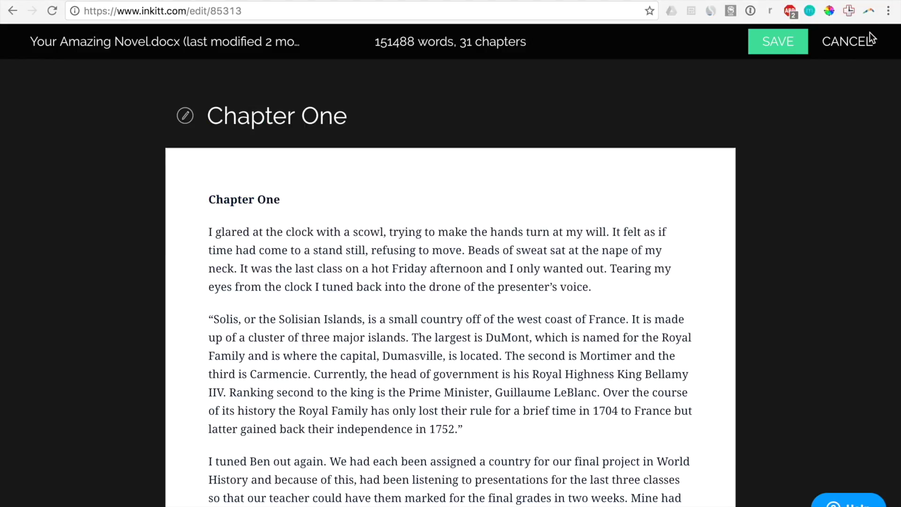
left_click(771, 42)
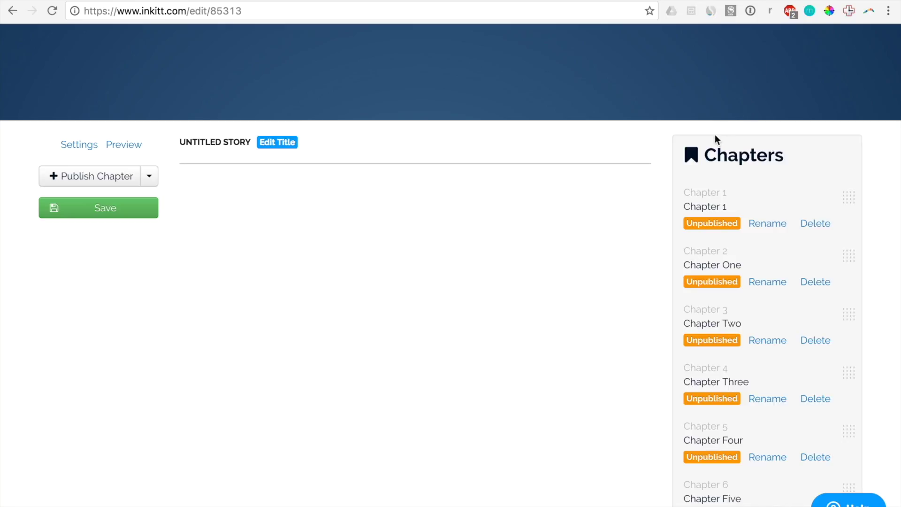
Step: Open the imported "Chapter One" and review its text along with the full list of chapters
left_click(683, 257)
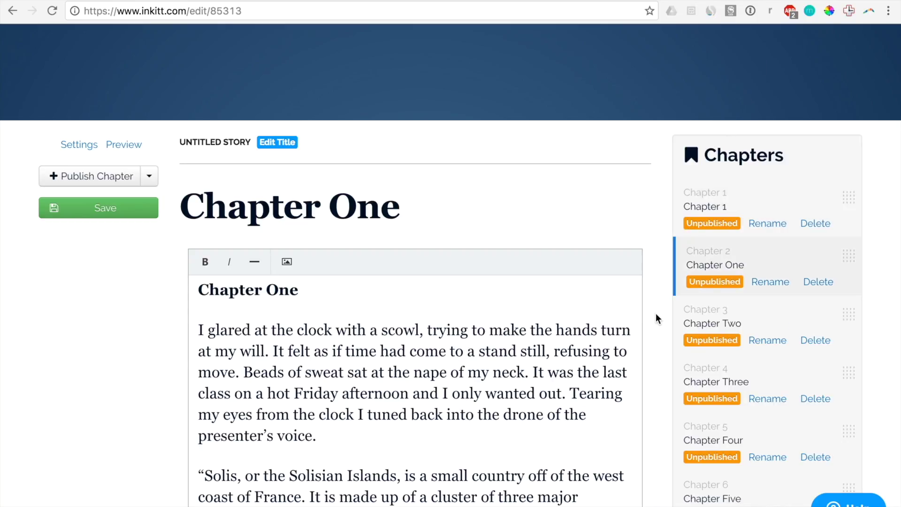
scroll(655, 314, "down", 10)
scroll(655, 313, "down", 12)
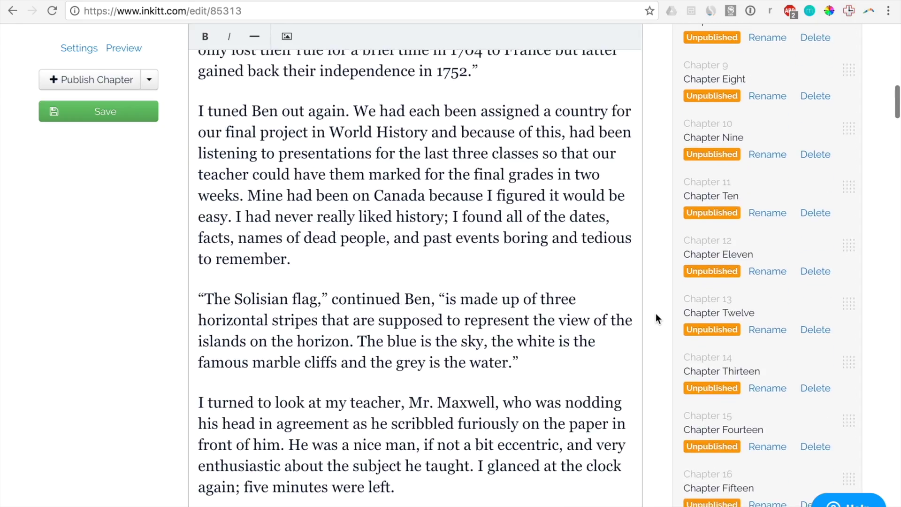
scroll(655, 313, "down", 16)
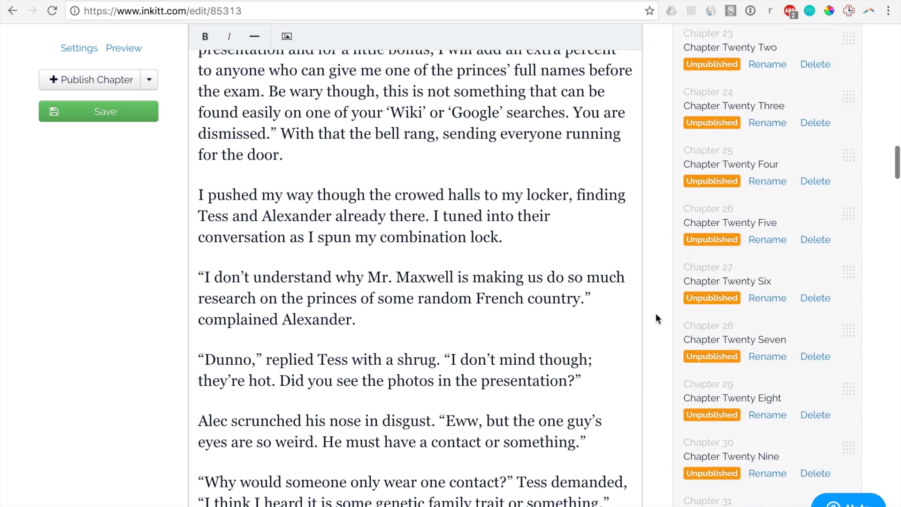
scroll(655, 314, "up", 5)
scroll(655, 313, "up", 20)
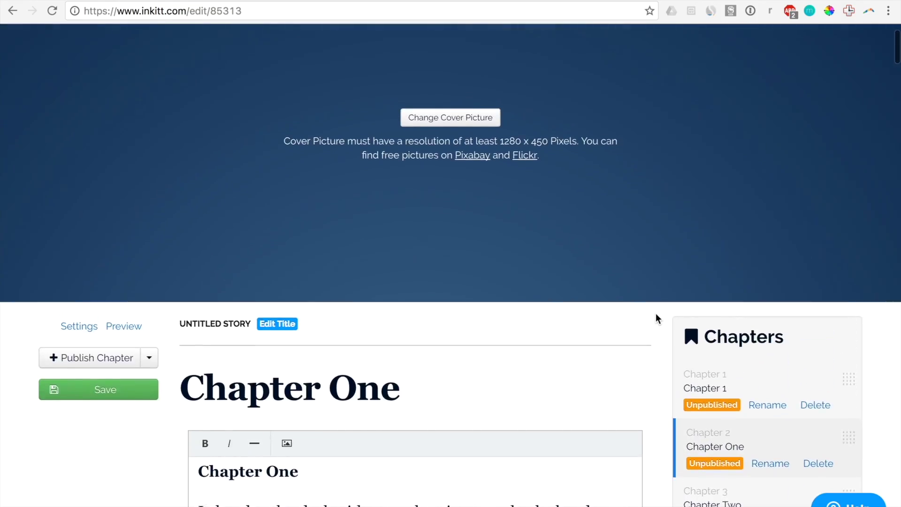
Step: Delete the empty, unpublished "Chapter 1" from the story's chapter list
scroll(655, 314, "down", 3)
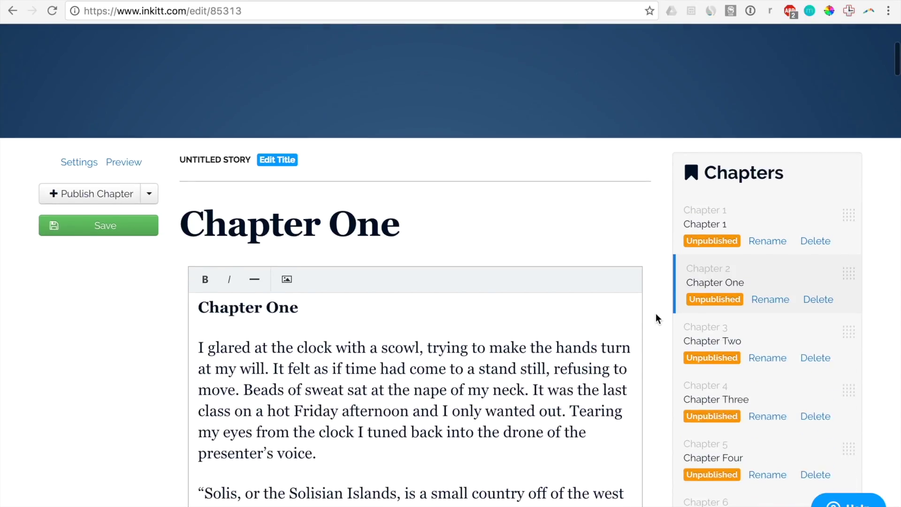
left_click(783, 221)
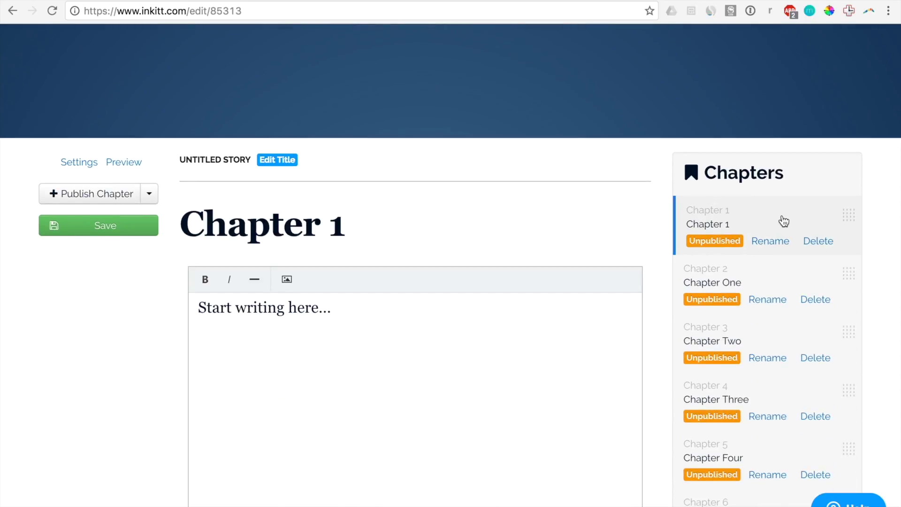
left_click(818, 238)
left_click(565, 181)
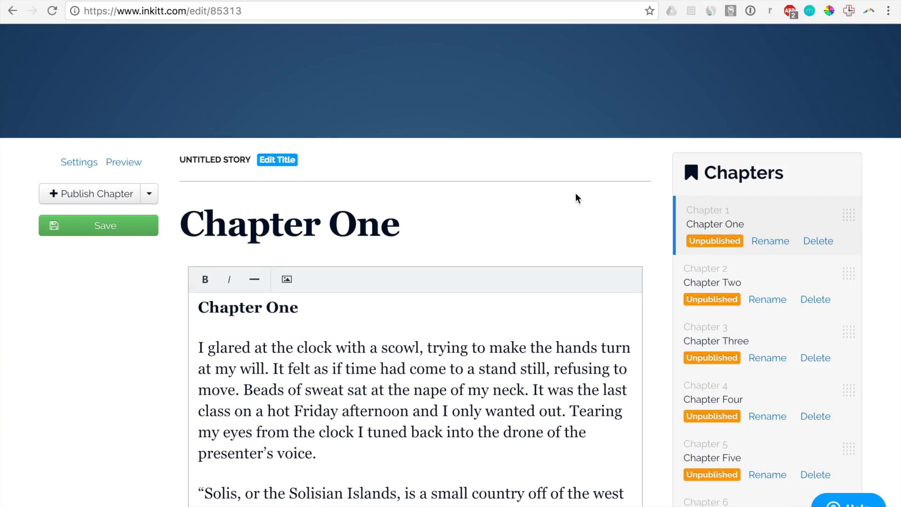
Step: Open unsplash.com in a new browser tab and search its photos for "romance"
scroll(575, 193, "up", 5)
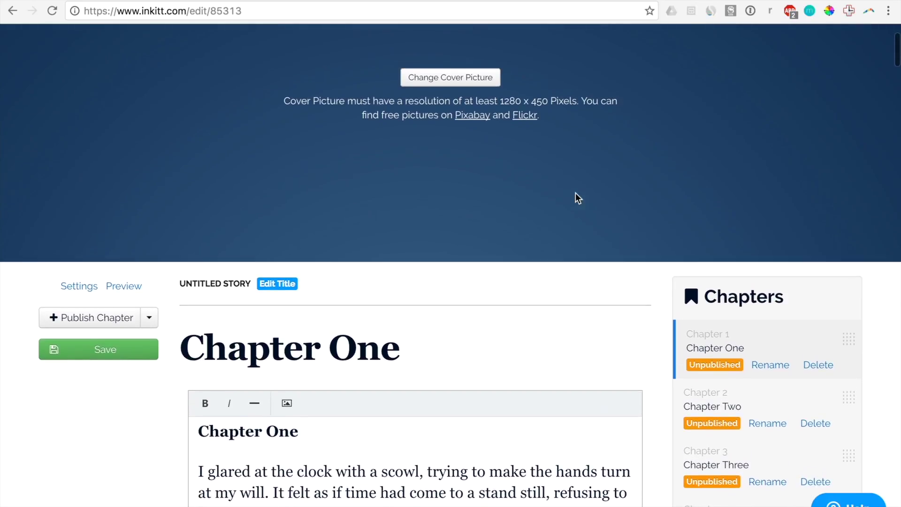
scroll(475, 95, "up", 1)
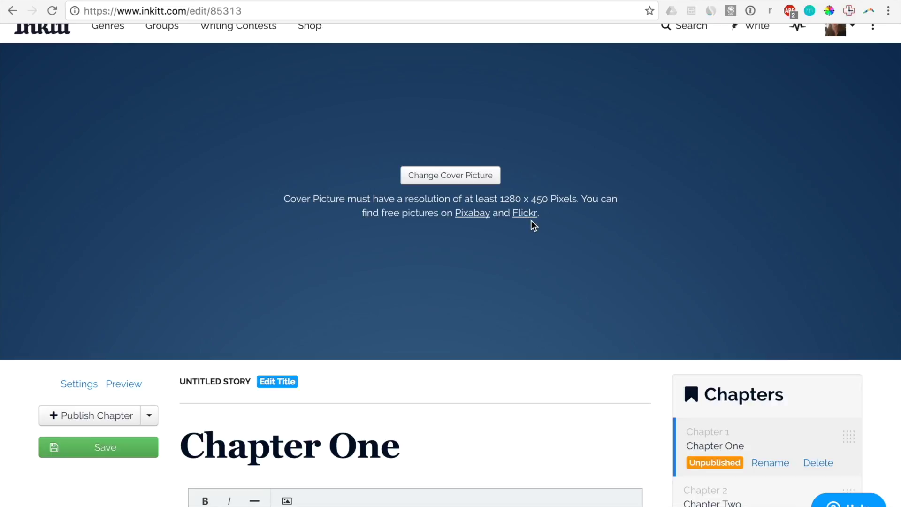
key("ctrl+t")
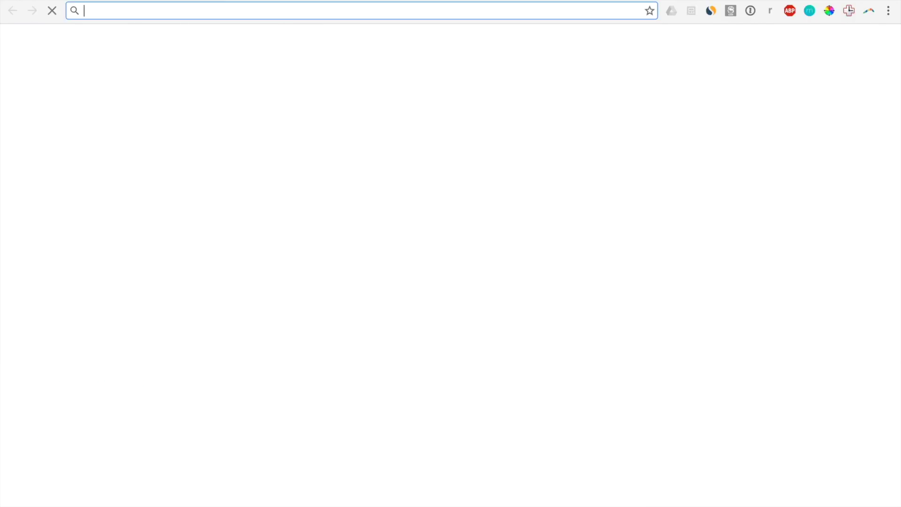
type("unsplash.com")
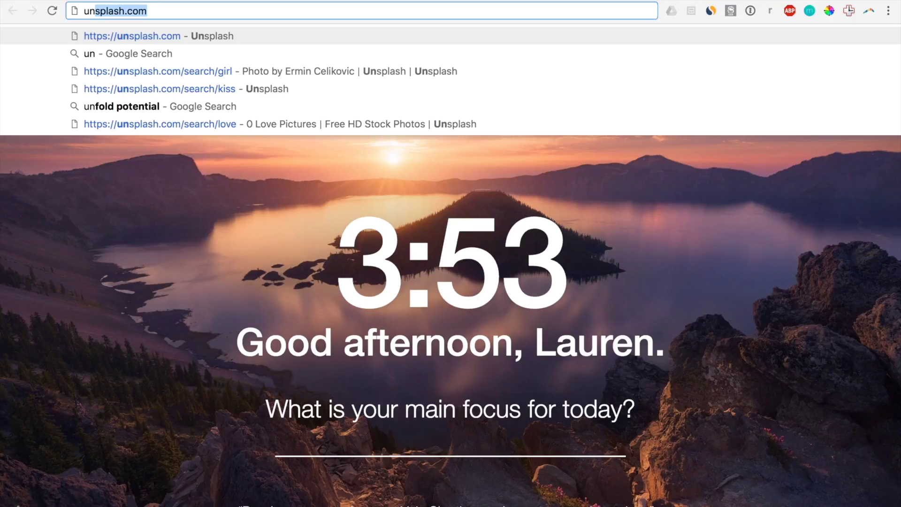
key("Return")
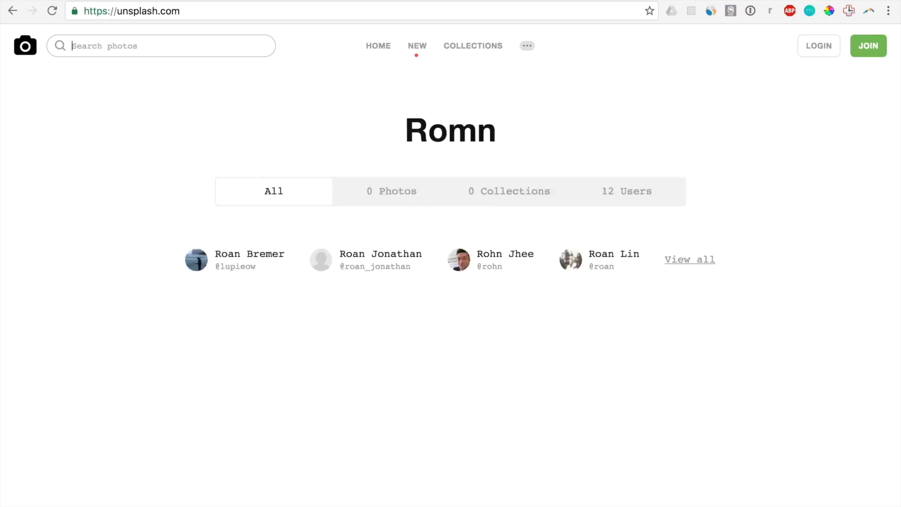
left_click(137, 45)
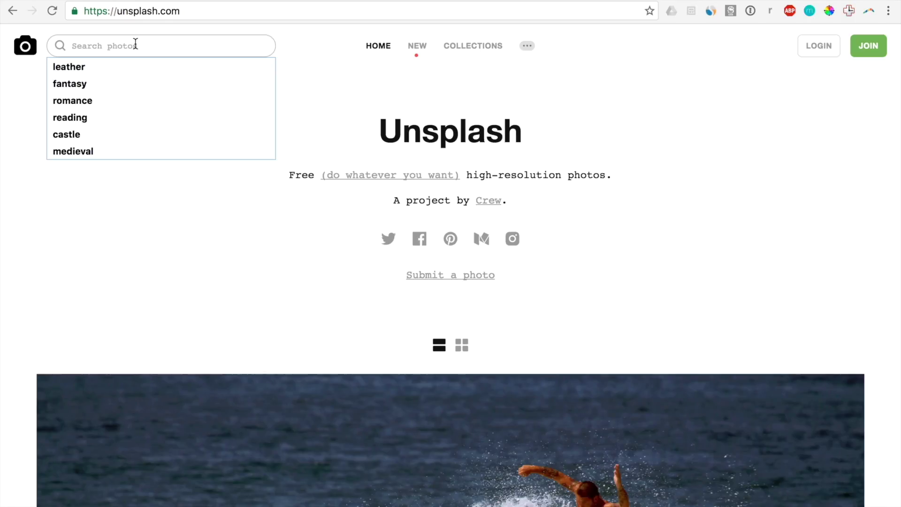
left_click(98, 101)
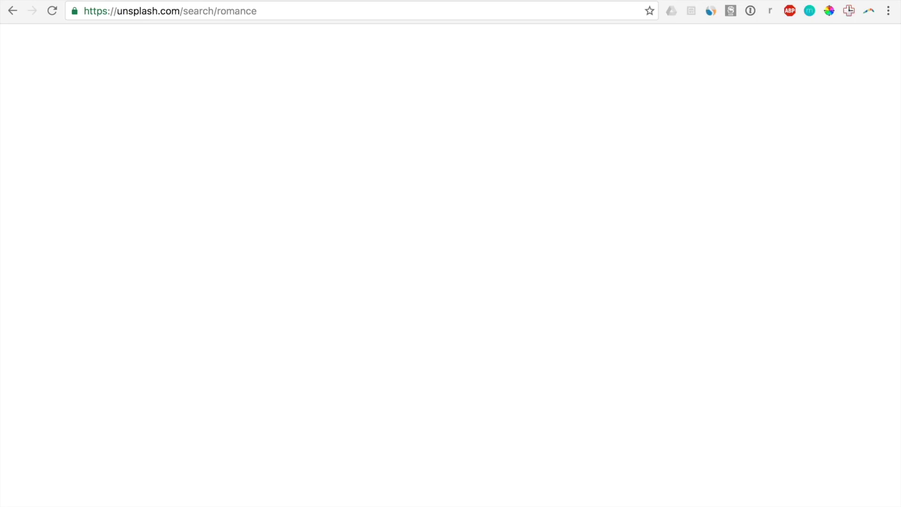
Step: Browse the romance photos and download the one of a couple silhouetted beneath tree branches at sunset
scroll(307, 420, "down", 4)
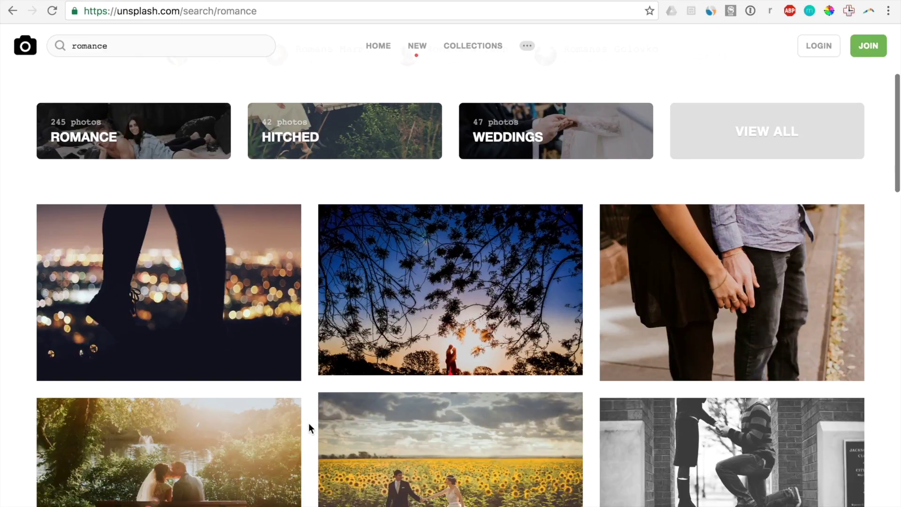
scroll(309, 424, "down", 7)
scroll(308, 423, "down", 10)
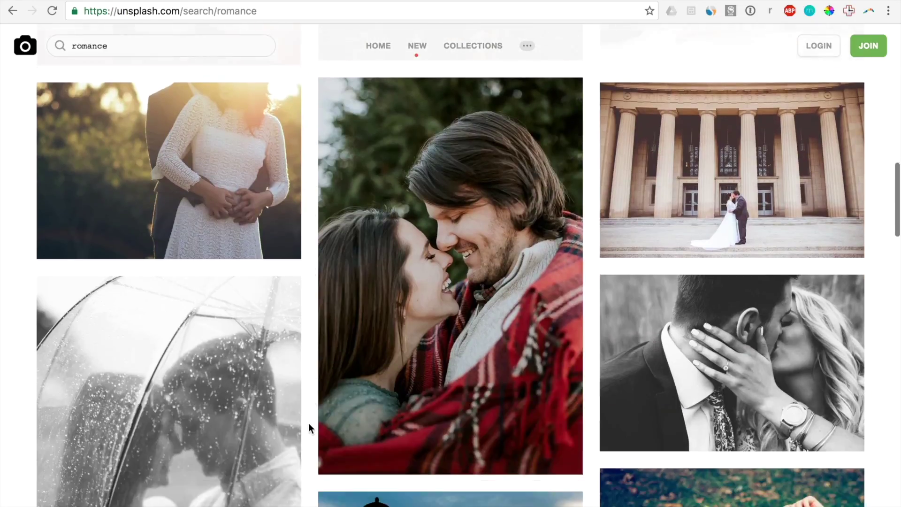
scroll(308, 423, "up", 20)
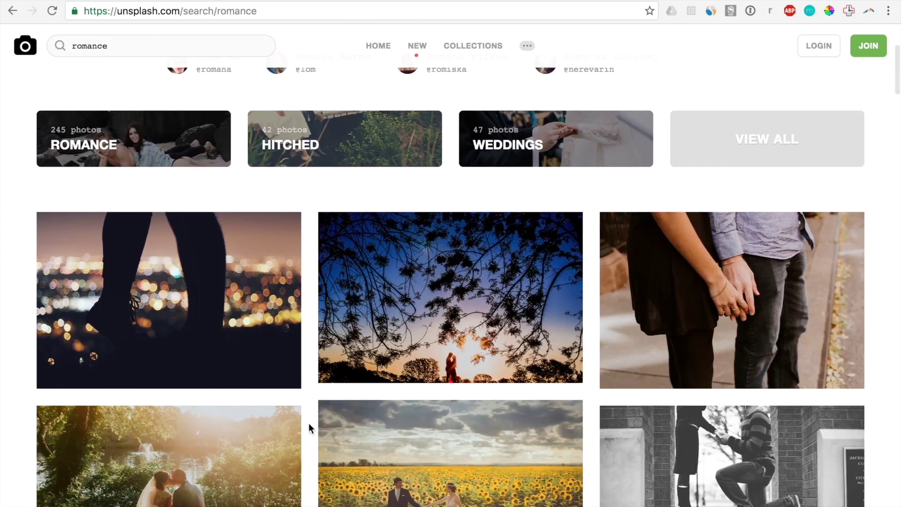
left_click(446, 315)
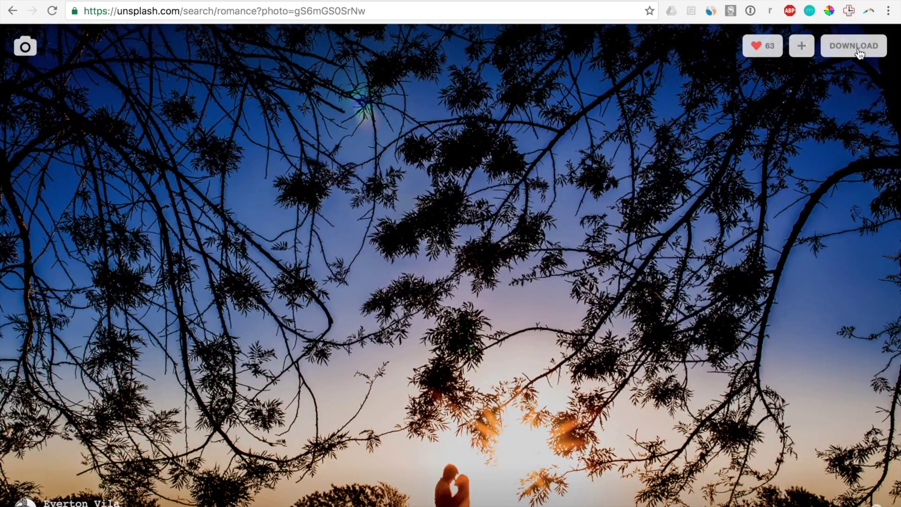
left_click(856, 49)
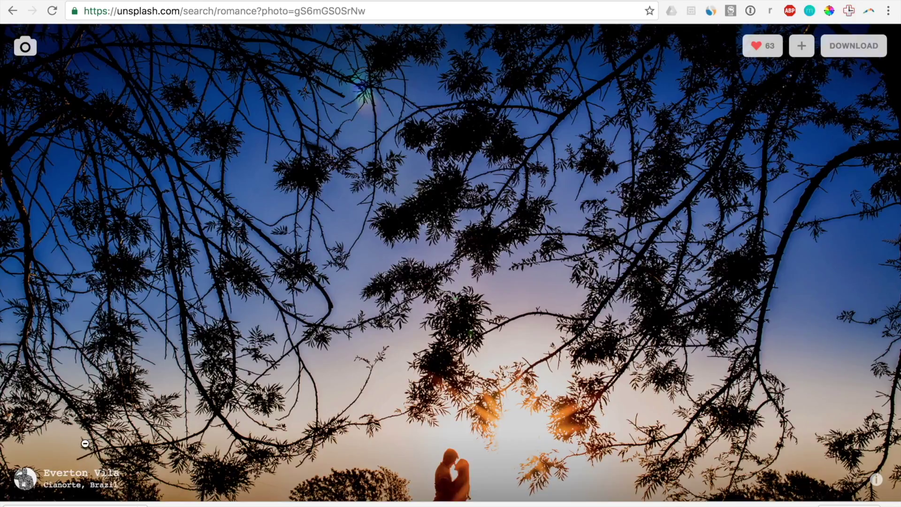
Step: Return to the Inkitt story editor and upload the downloaded couple photo from the Downloads folder as the cover picture
left_click(197, 1)
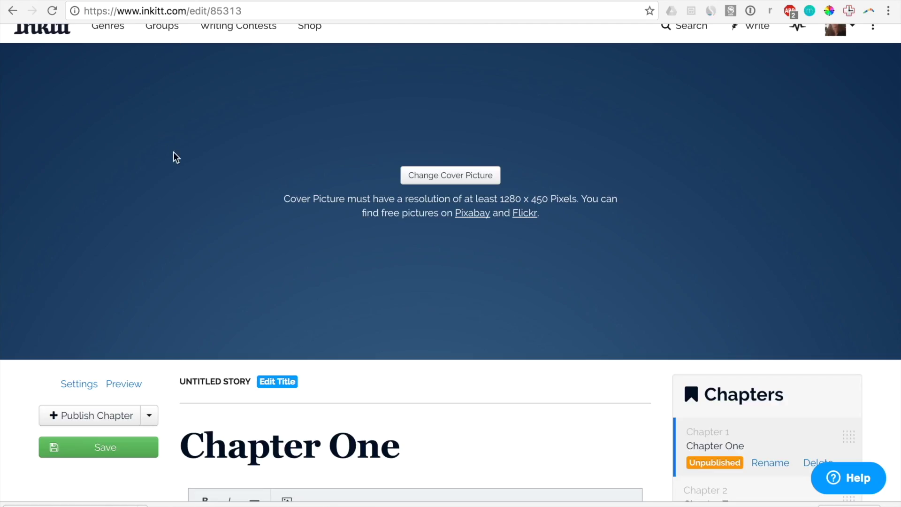
left_click(459, 175)
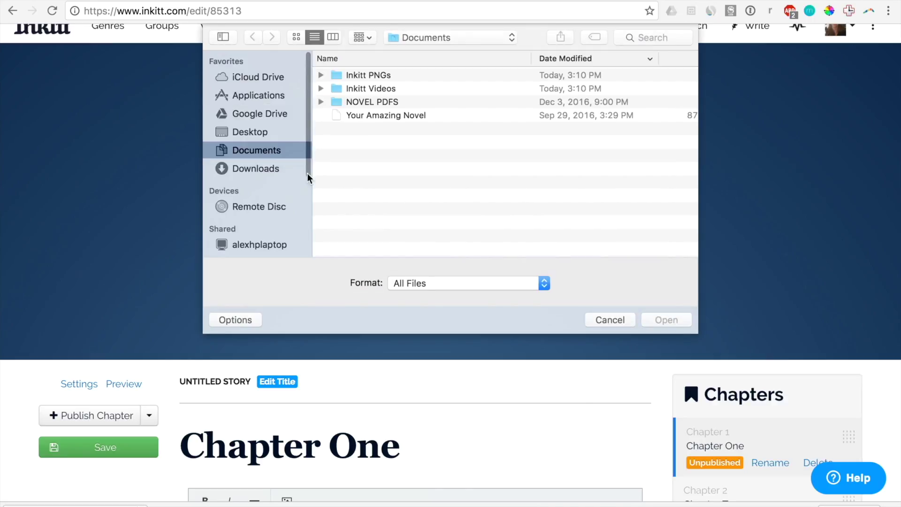
left_click(270, 167)
left_click(423, 78)
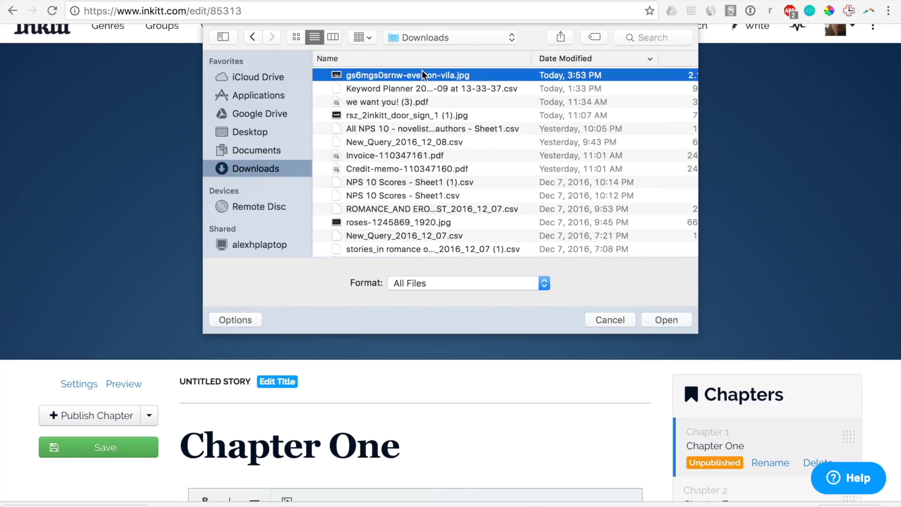
left_click(677, 322)
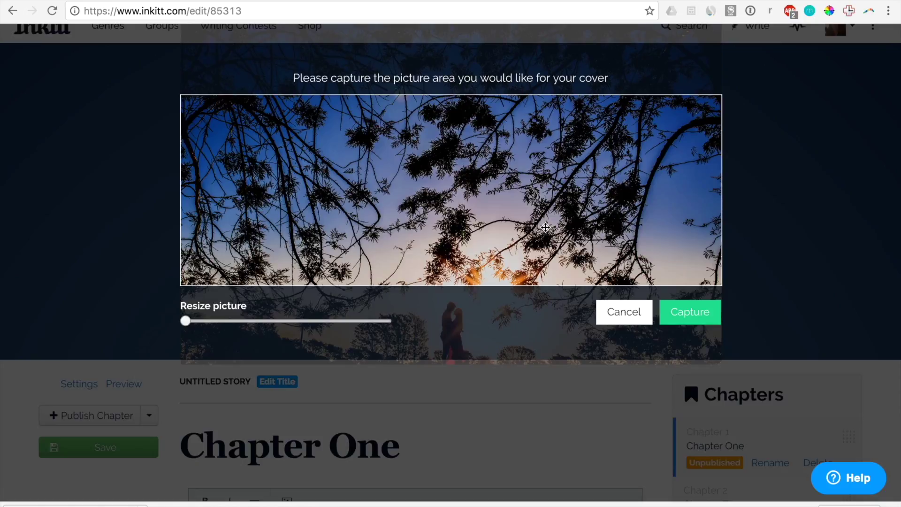
Step: Frame the silhouetted couple in the cover crop area with the picture slightly enlarged, and capture it as the cover
left_click_drag(546, 199, 551, 124)
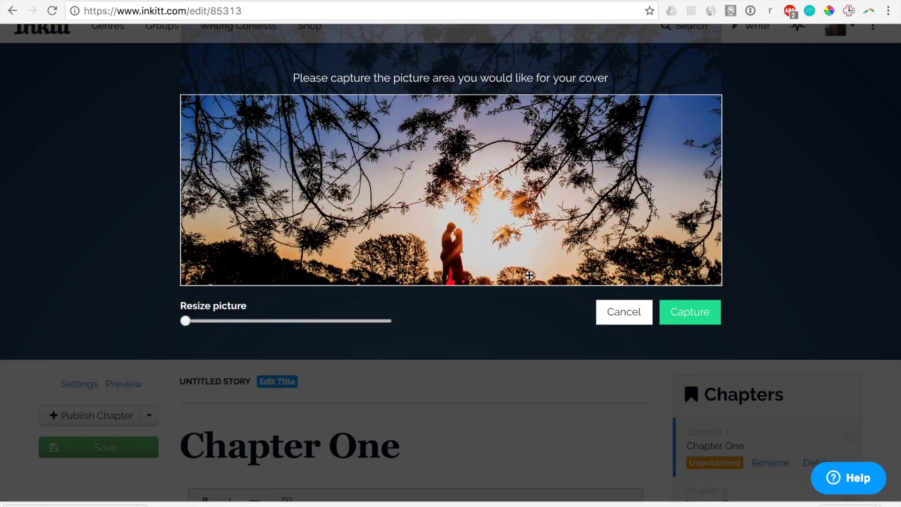
left_click(186, 321)
left_click(322, 322)
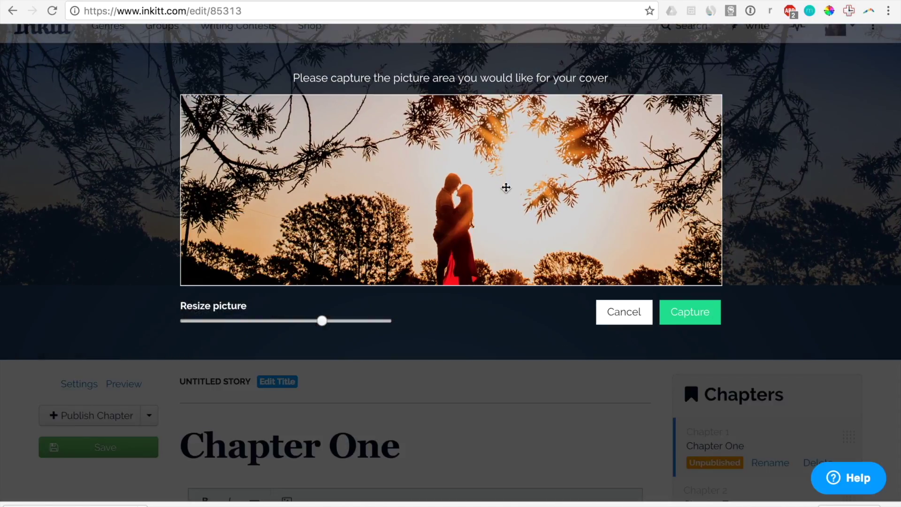
left_click_drag(319, 324, 238, 322)
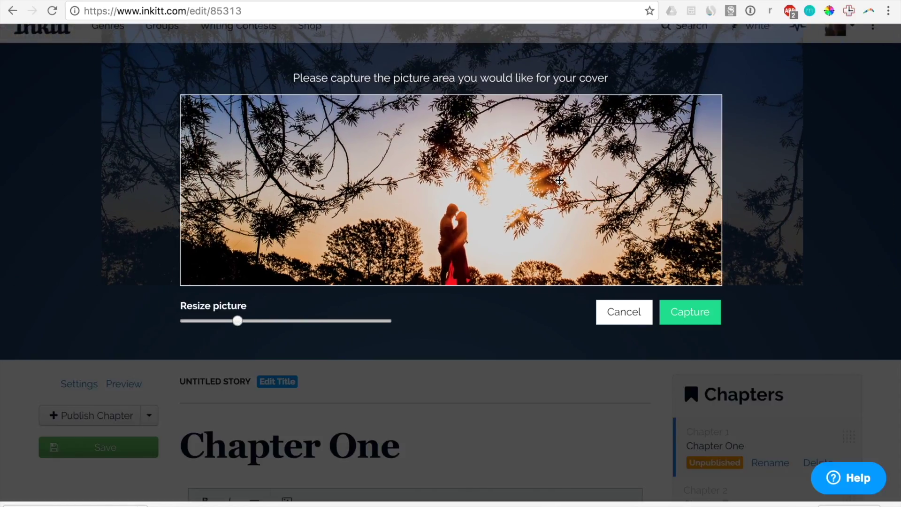
left_click(692, 321)
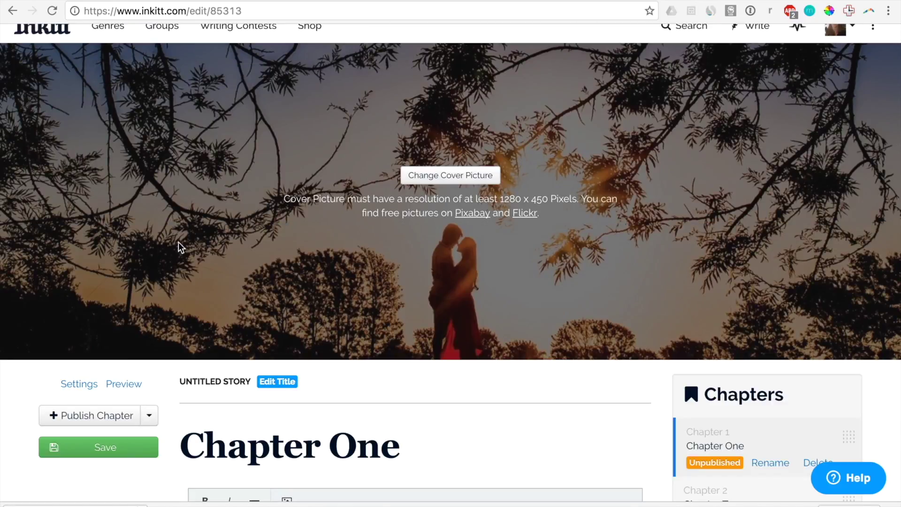
Step: Open the story settings, look over the general options, and set the story status to Complete
scroll(176, 243, "down", 3)
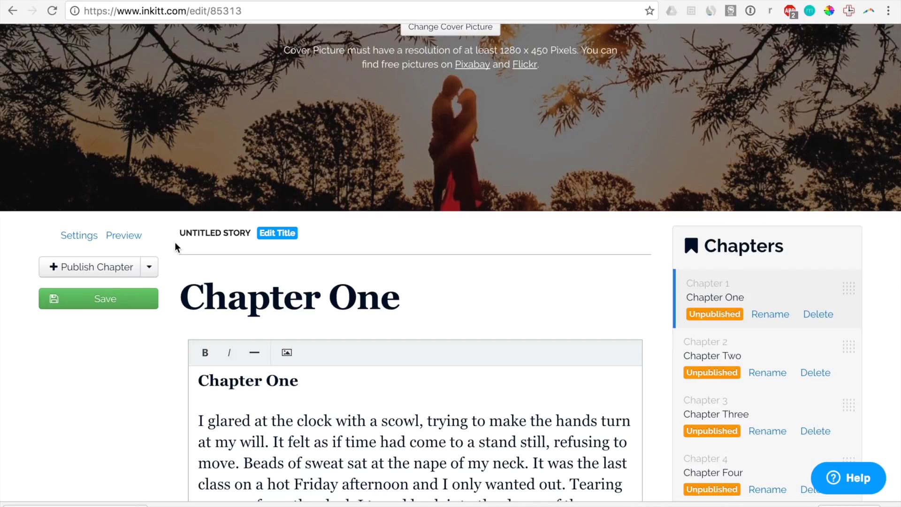
left_click(80, 235)
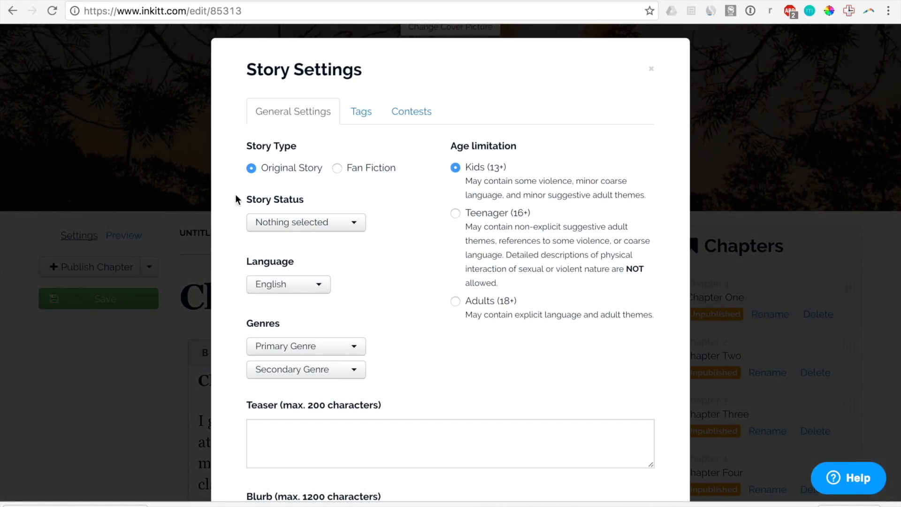
scroll(471, 230, "down", 4)
scroll(471, 228, "up", 5)
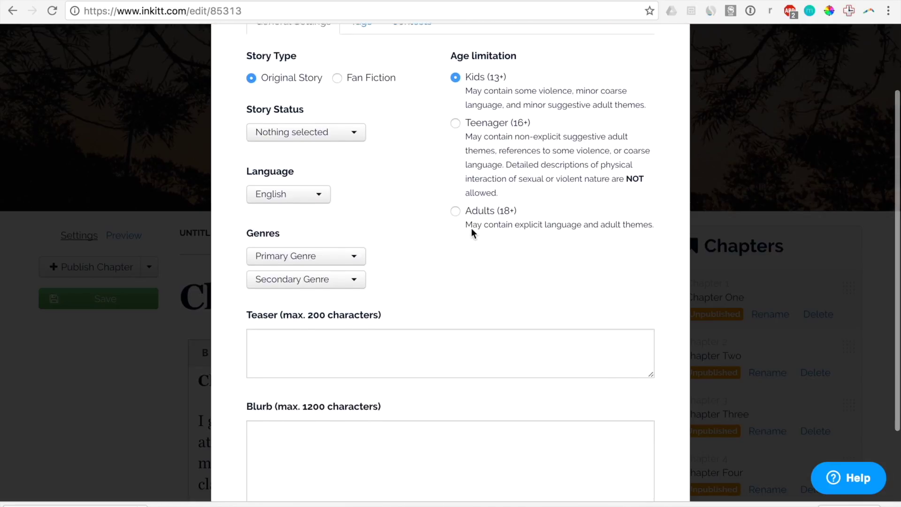
scroll(440, 201, "down", 1)
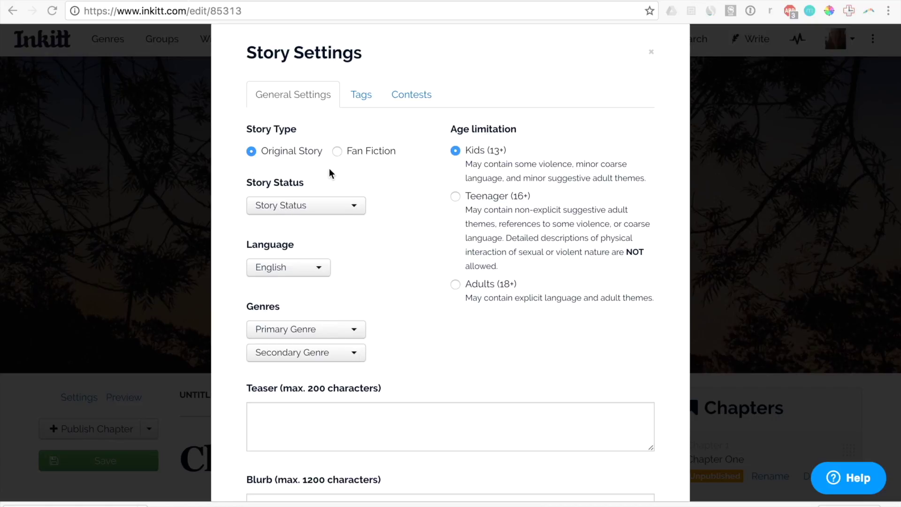
left_click(350, 205)
left_click(340, 241)
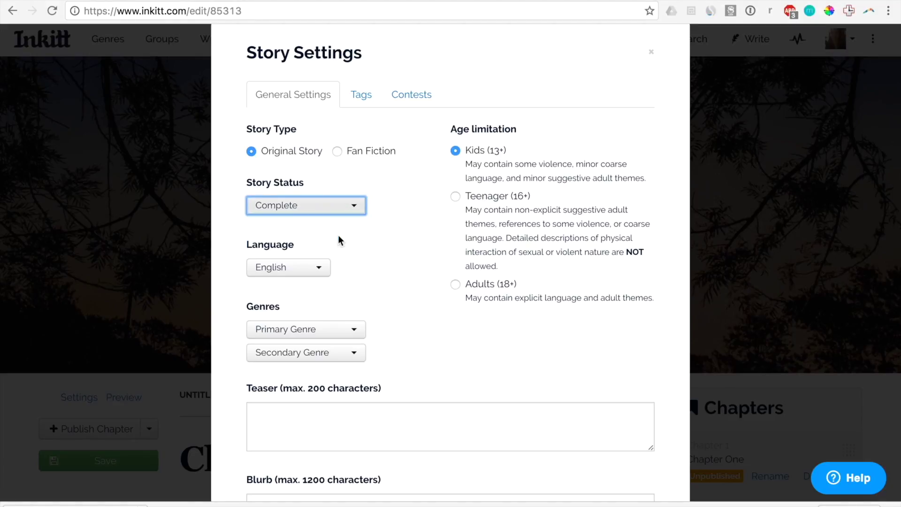
Step: Set the story's primary genre to Romance and its secondary genre to Mystery
scroll(368, 262, "down", 1)
scroll(368, 264, "down", 2)
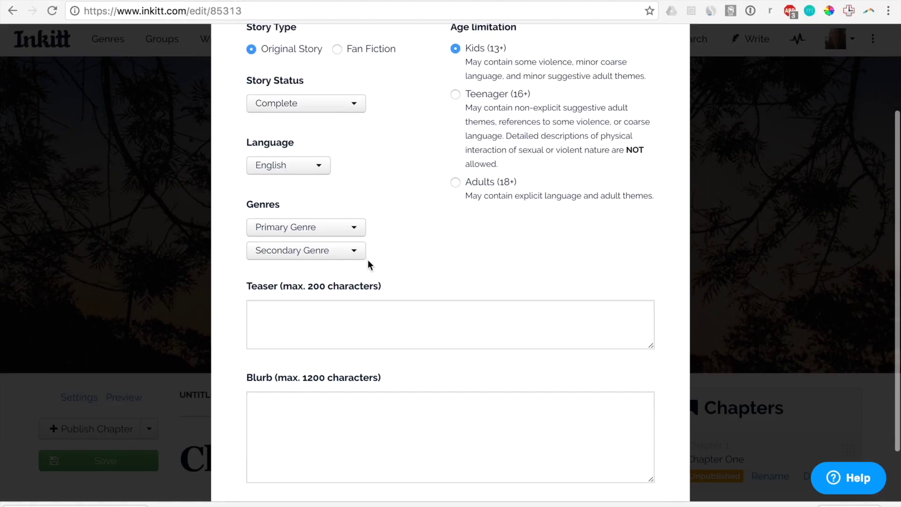
scroll(397, 303, "down", 1)
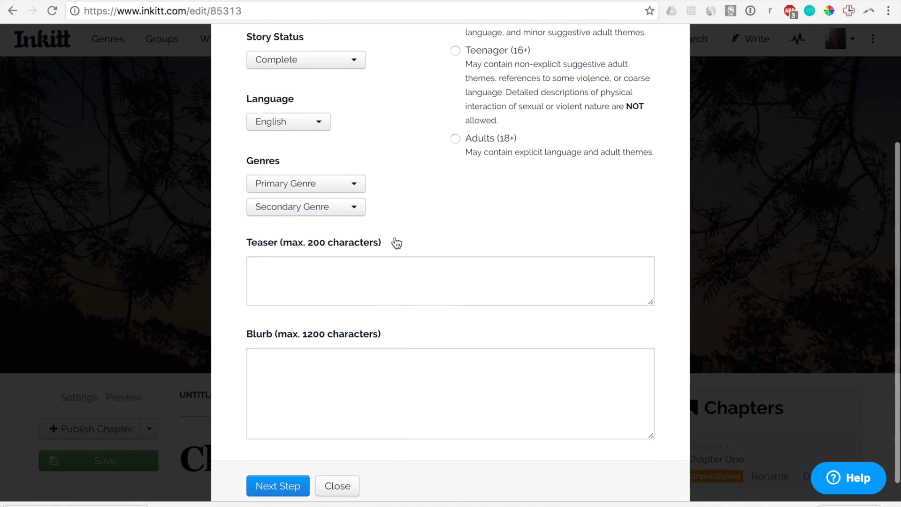
left_click(345, 184)
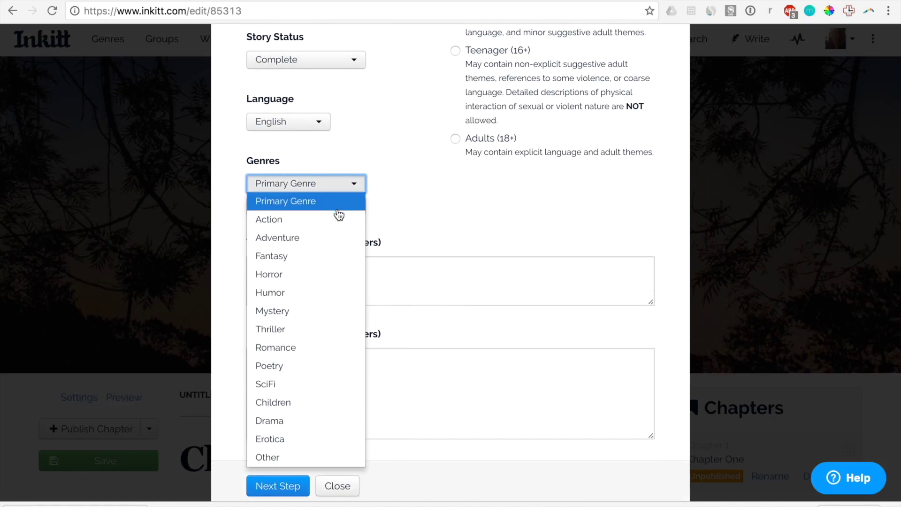
left_click(297, 348)
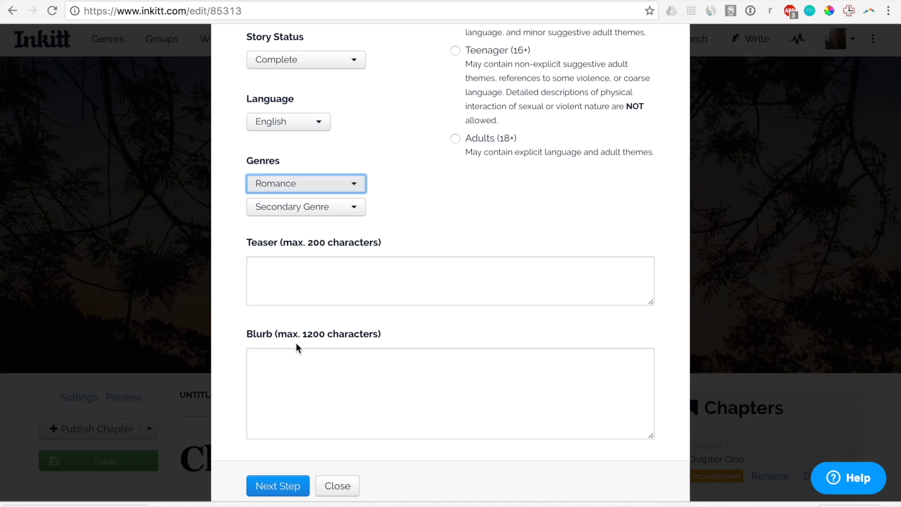
left_click(325, 211)
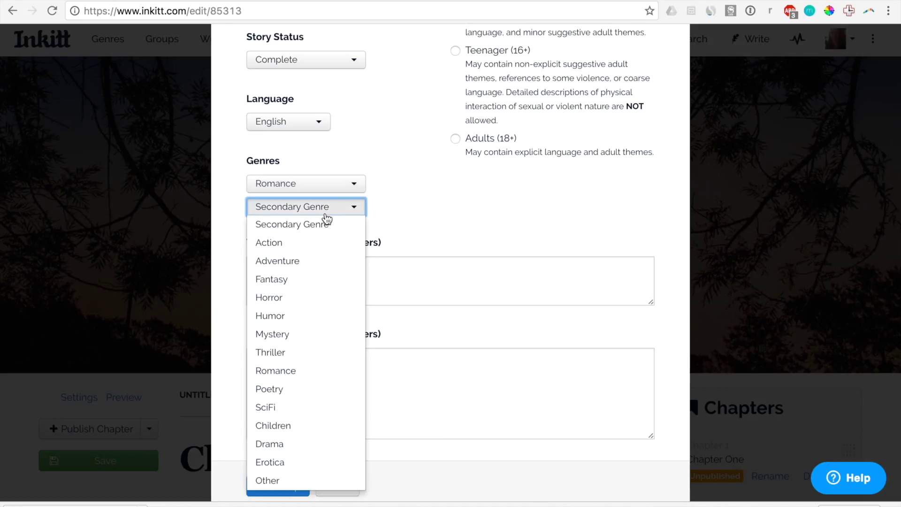
left_click(295, 334)
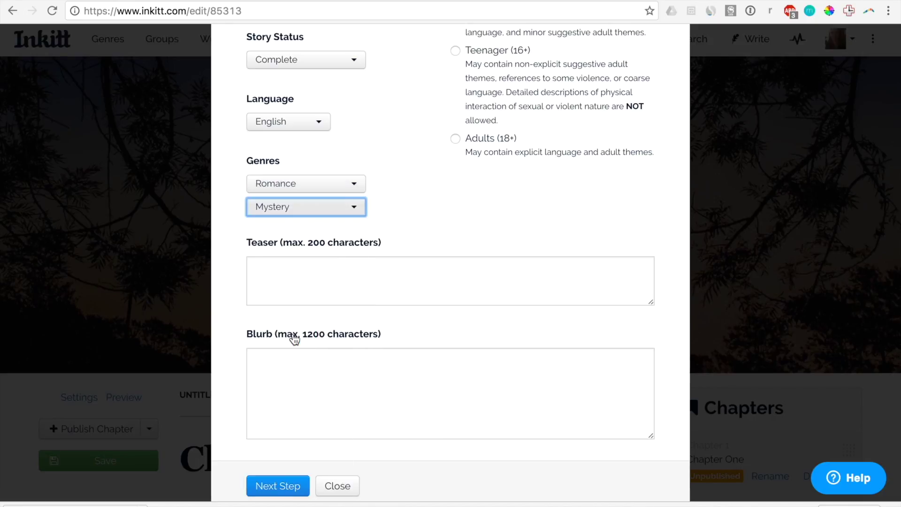
left_click(417, 185)
scroll(417, 184, "up", 3)
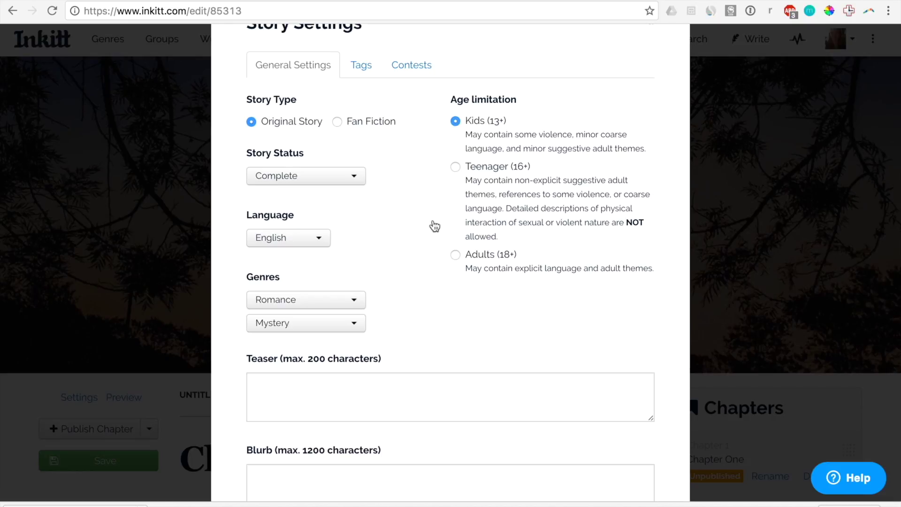
Step: Set the age limitation to Teenager (16+) and enter the teaser "Family secrets can only stay secret for so long."
left_click(456, 168)
scroll(426, 225, "down", 3)
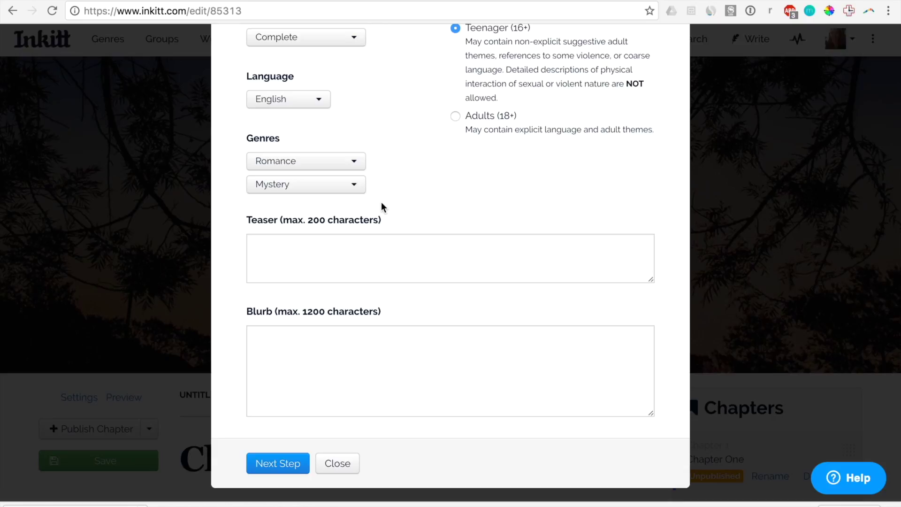
left_click(445, 240)
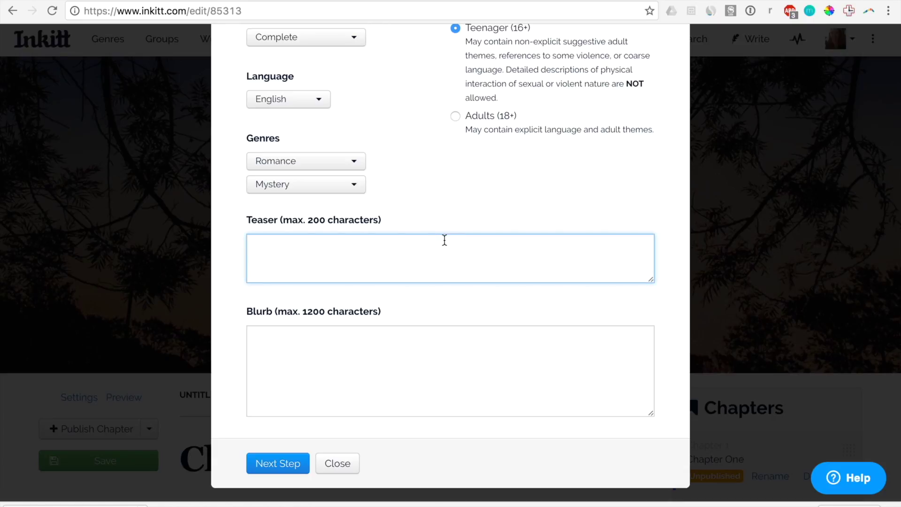
key("ctrl+v")
Step: Fill in the blurb about a supposedly normal girl suddenly thrust into a world of political intrigue, ancient oaths, and deadly mystery
left_click(445, 326)
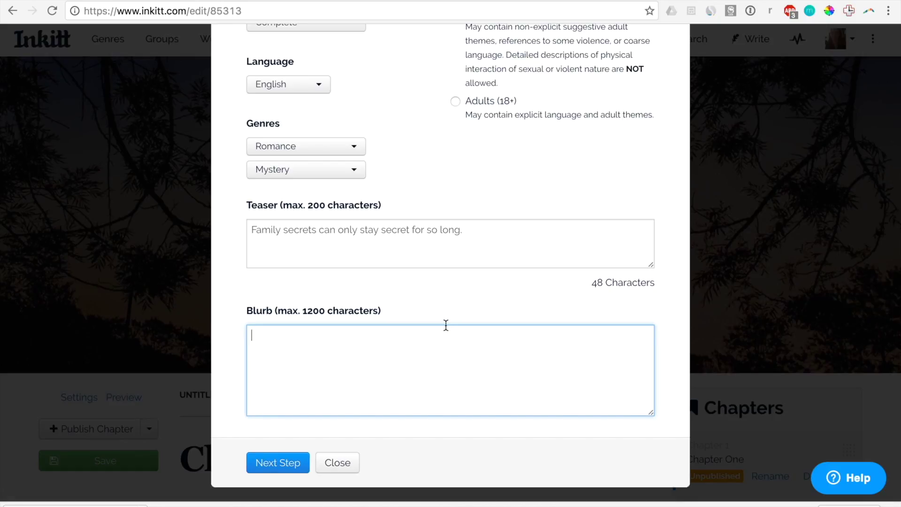
type("Winifred thinks that she is a normal girl until she is suddenly thrust into a world of political intrigue, ancient oaths, and deadly mystery.")
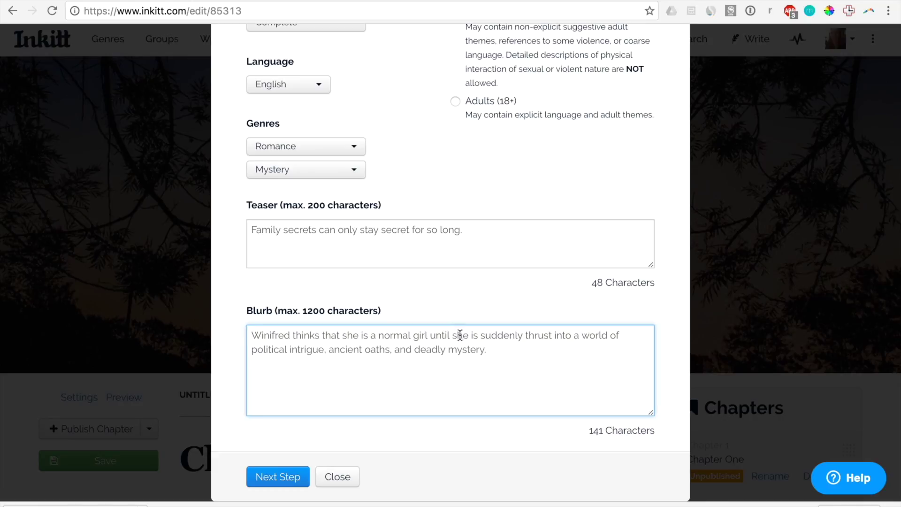
left_click(575, 312)
Step: Add the existing tag #Romance to the story's tags and remove the stray tag "rom"
scroll(574, 311, "up", 5)
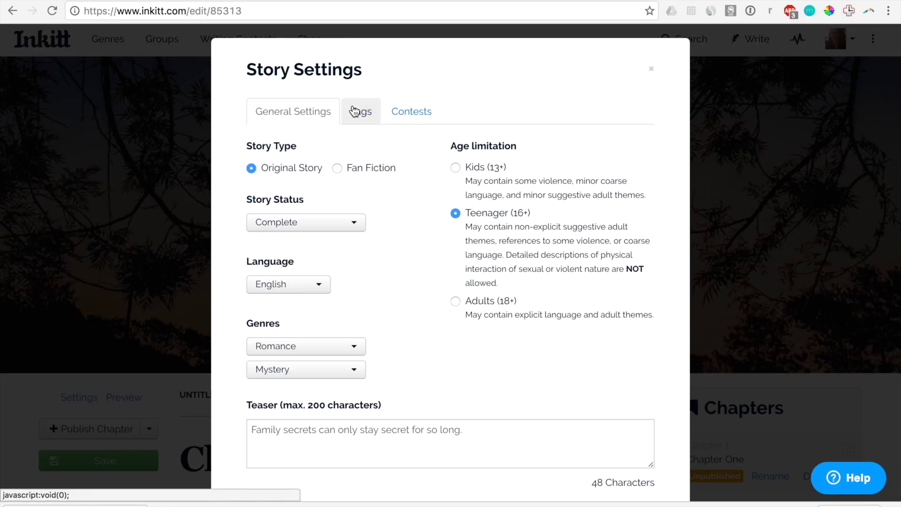
left_click(353, 110)
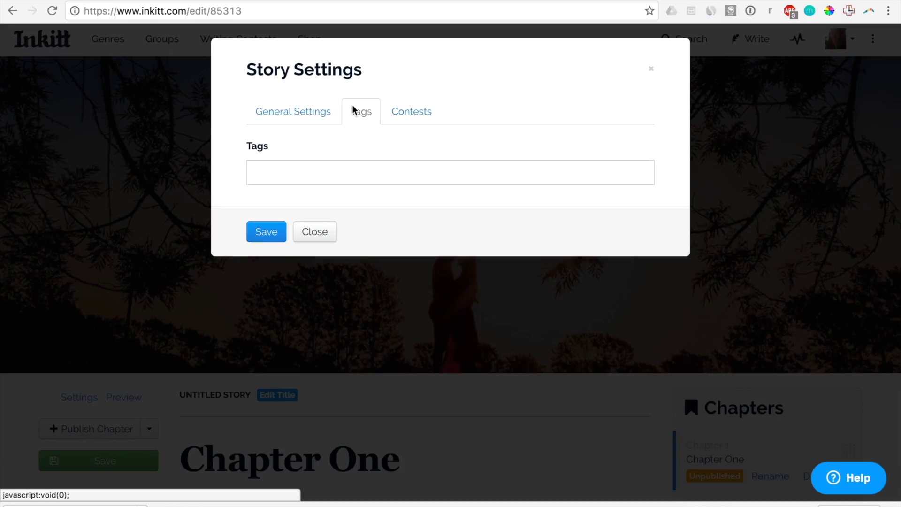
left_click(364, 171)
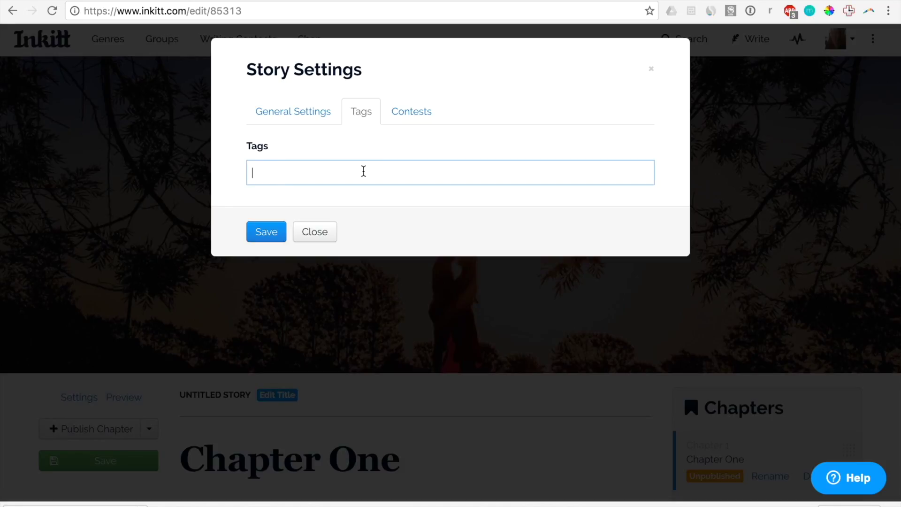
type("rom")
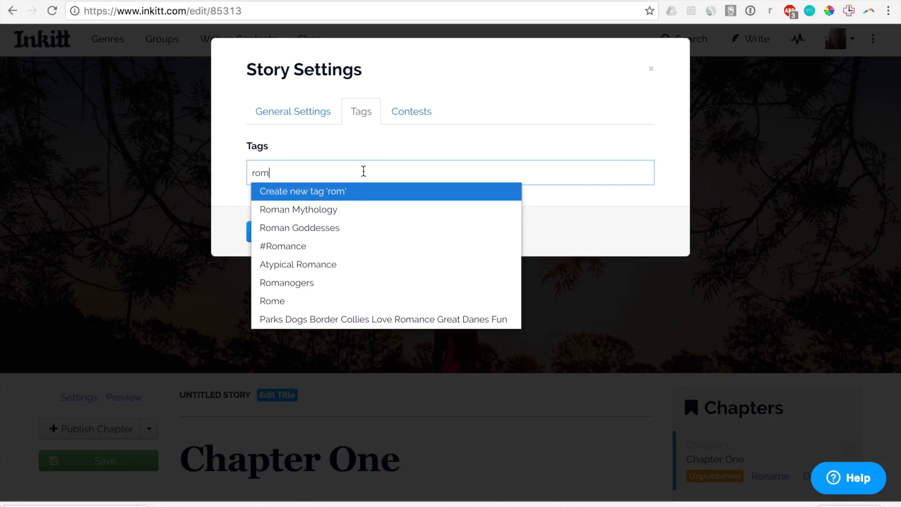
left_click(301, 247)
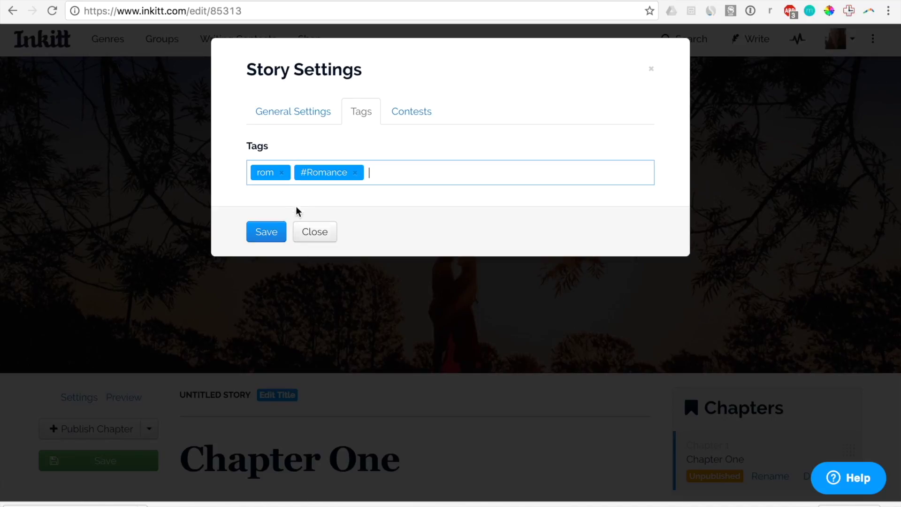
left_click(281, 173)
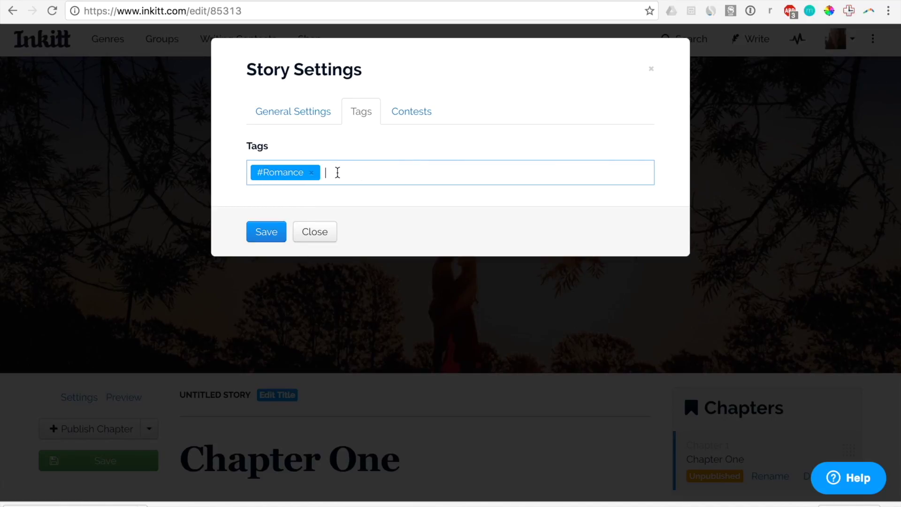
Step: Add the tags "mystery" and #Mystery to the story
type("mys")
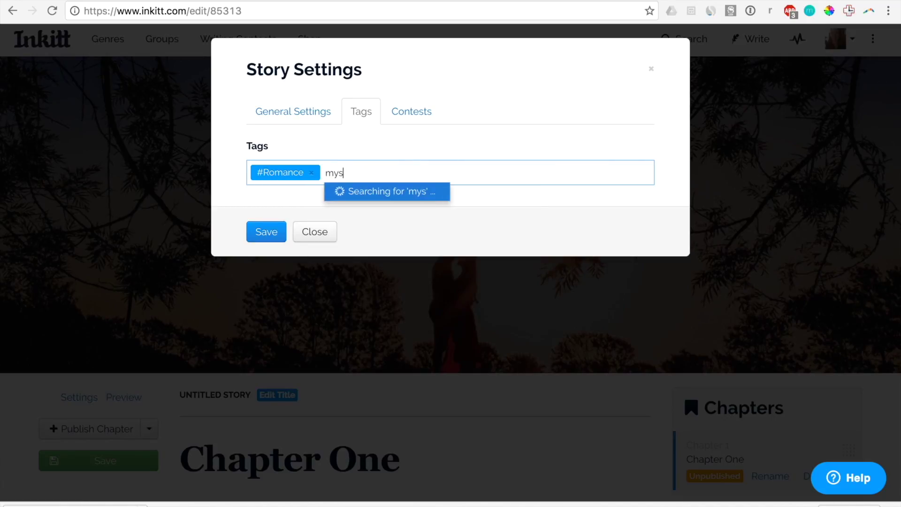
type("tery")
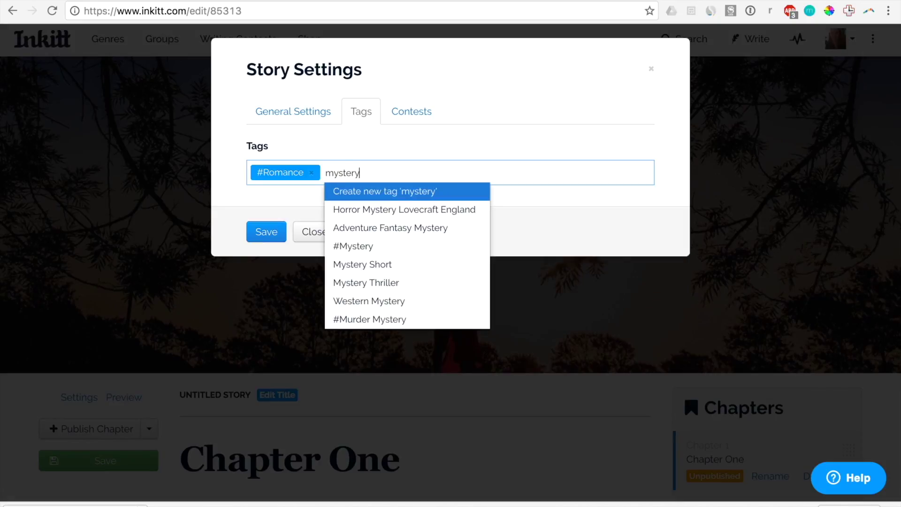
left_click(357, 248)
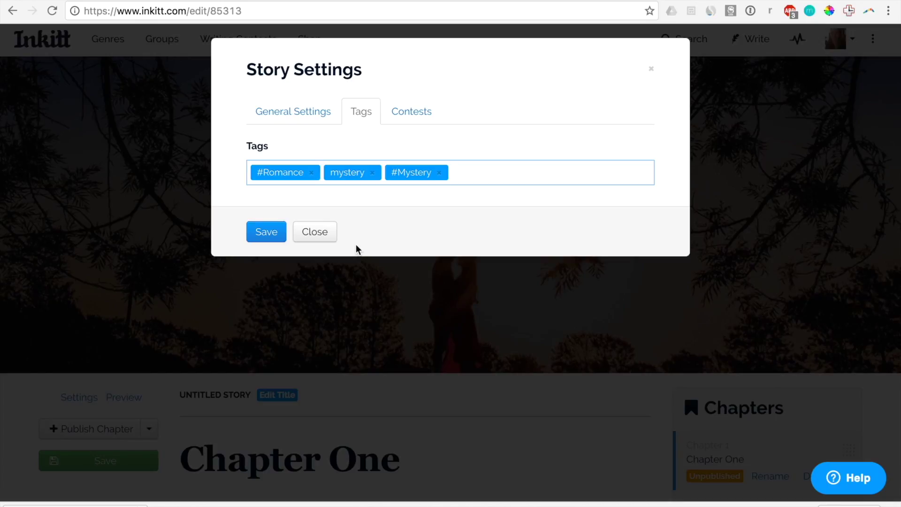
Step: Add the suggested tag Princes and save the story settings
type("pr")
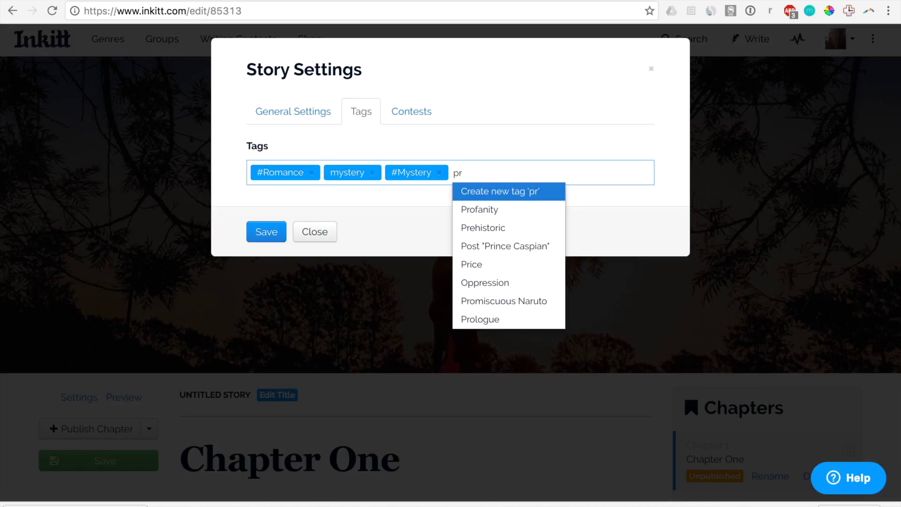
type("inc")
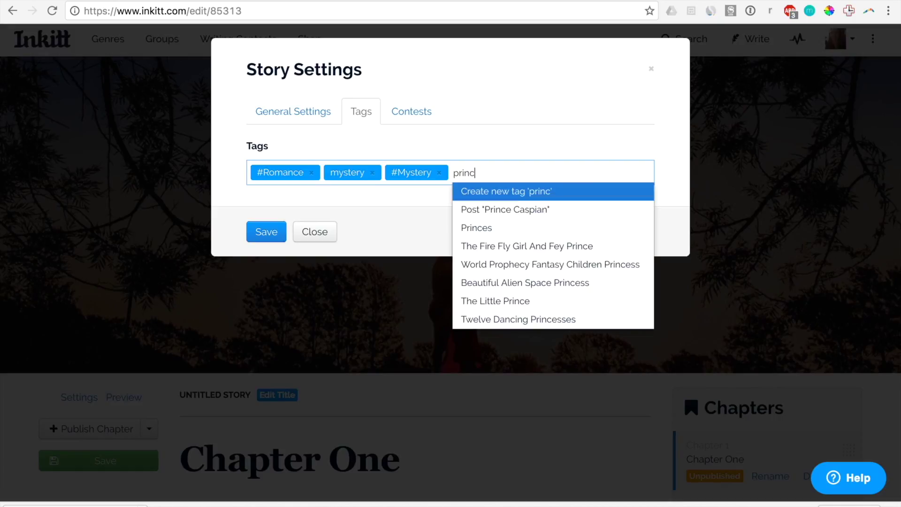
key("Down")
key("Down")
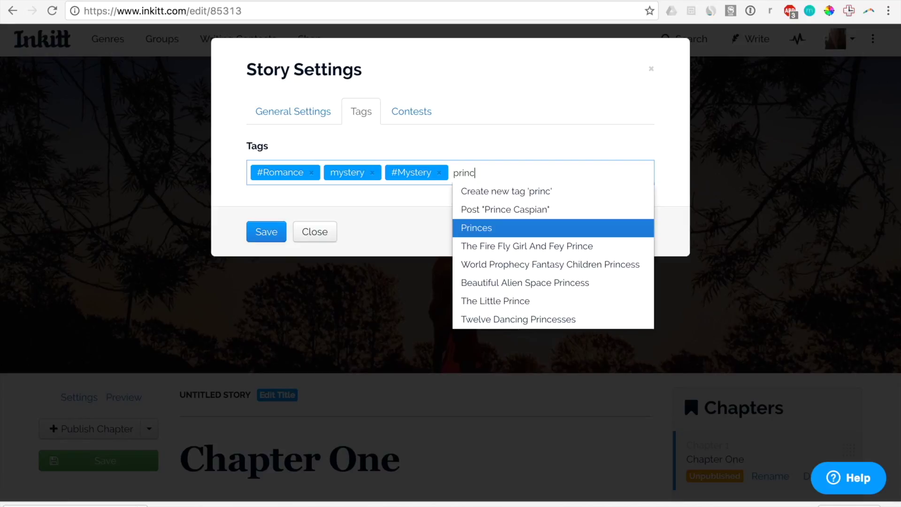
key("Return")
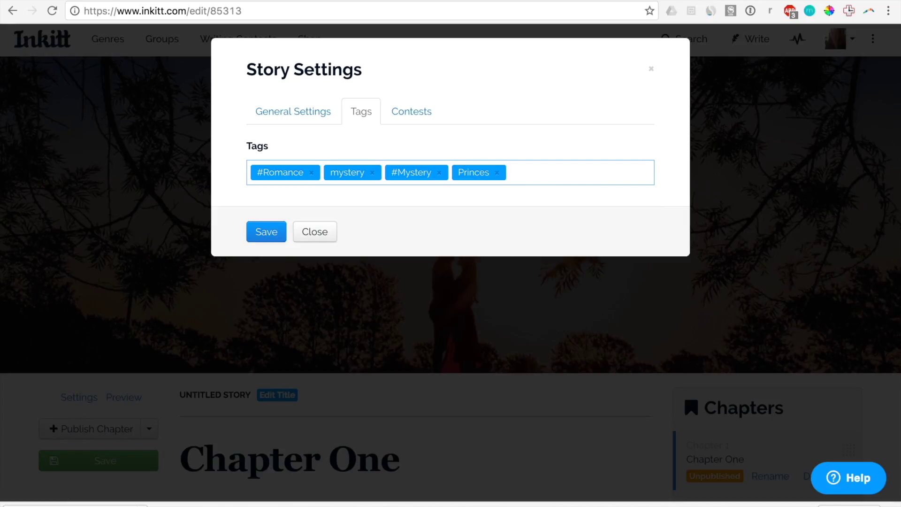
left_click(268, 232)
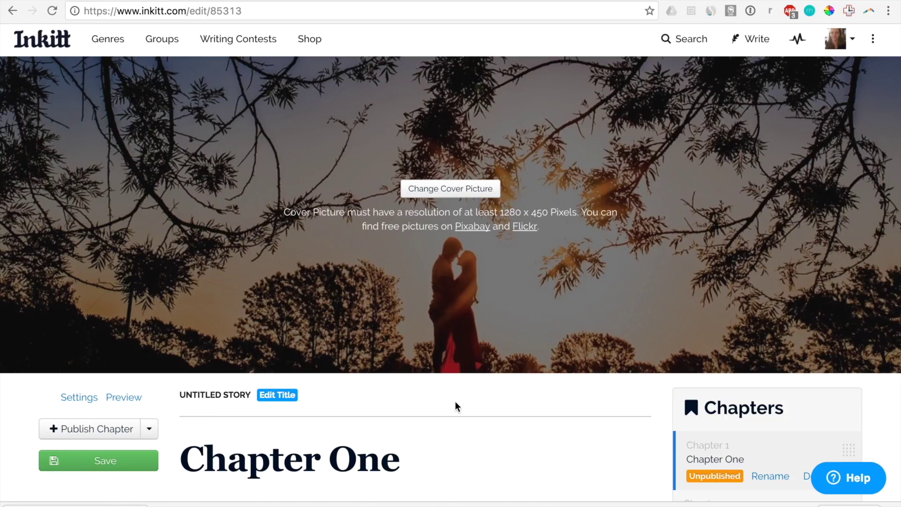
Step: Remove the extra indent before the Chapter One paragraph that begins "I turned to look at my teacher"
scroll(455, 401, "down", 1)
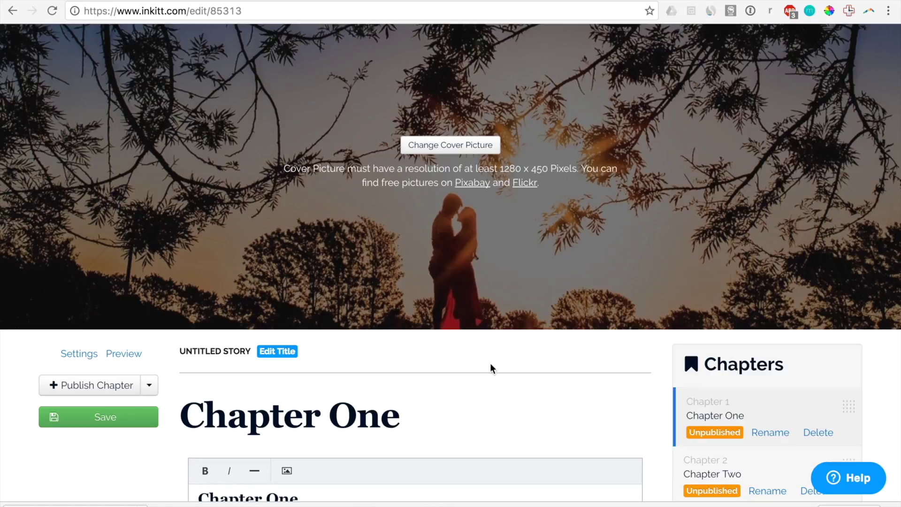
scroll(490, 368, "up", 1)
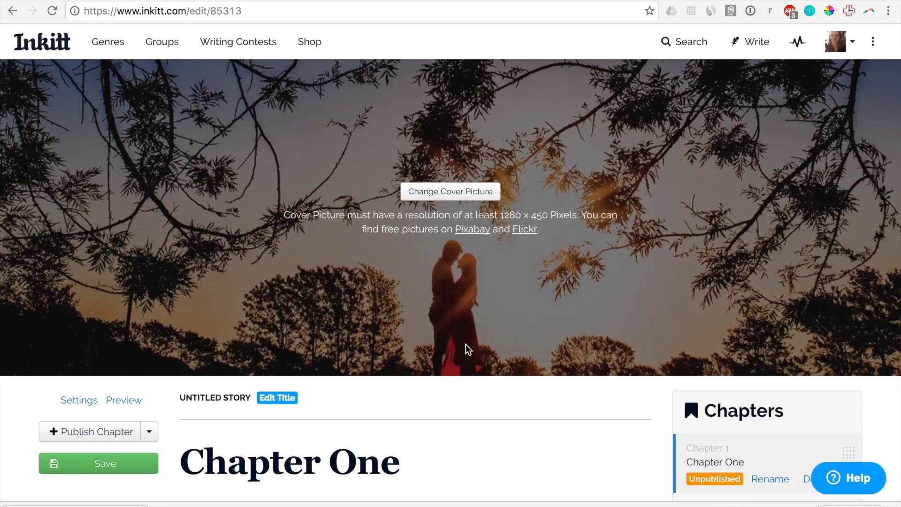
scroll(465, 344, "down", 5)
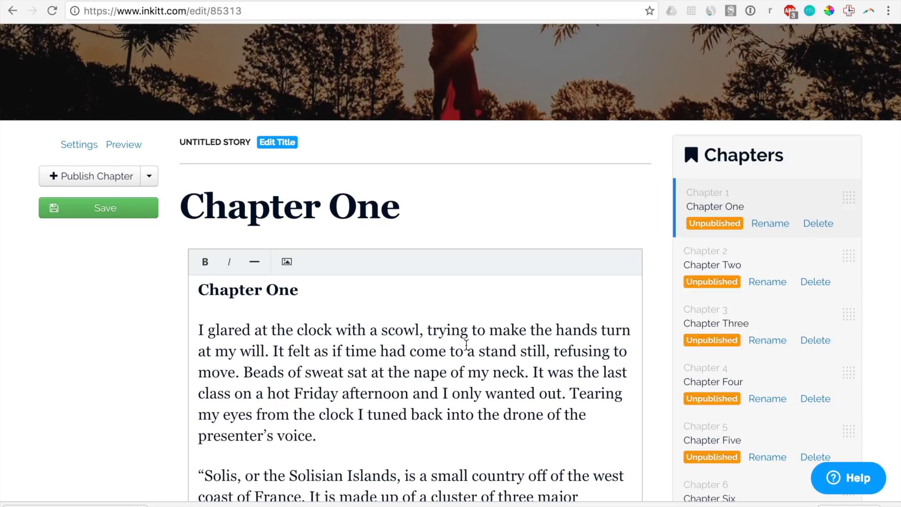
scroll(392, 426, "down", 5)
scroll(334, 427, "down", 7)
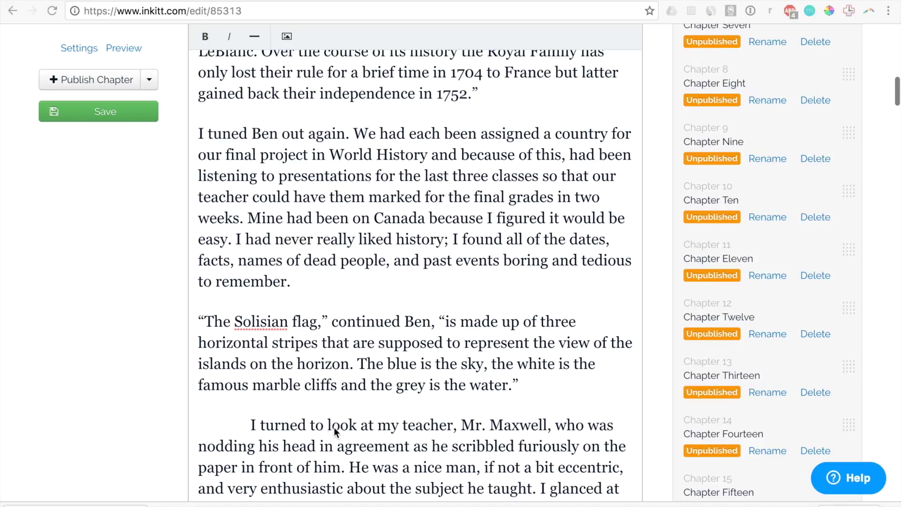
scroll(334, 427, "down", 3)
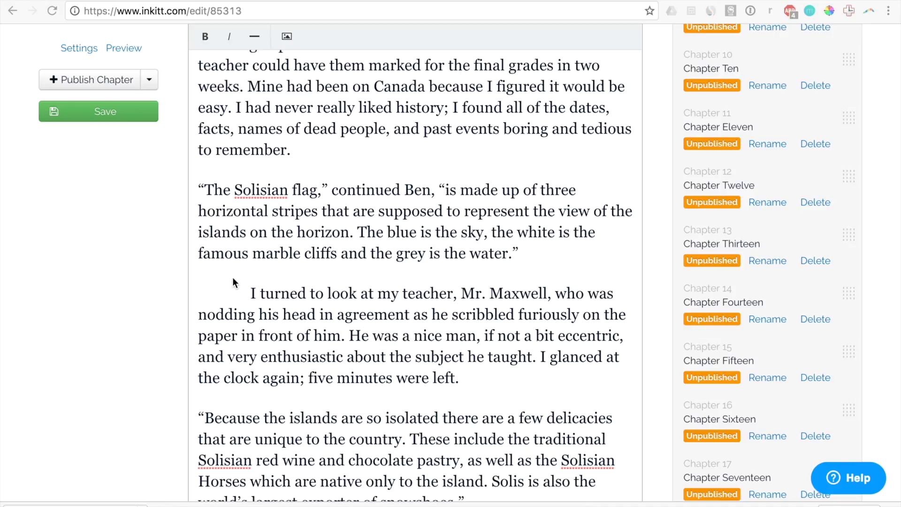
left_click(244, 295)
key("BackSpace")
key("BackSpace")
key("BackSpace")
key("BackSpace")
key("BackSpace")
key("BackSpace")
key("BackSpace")
key("BackSpace")
key("BackSpace")
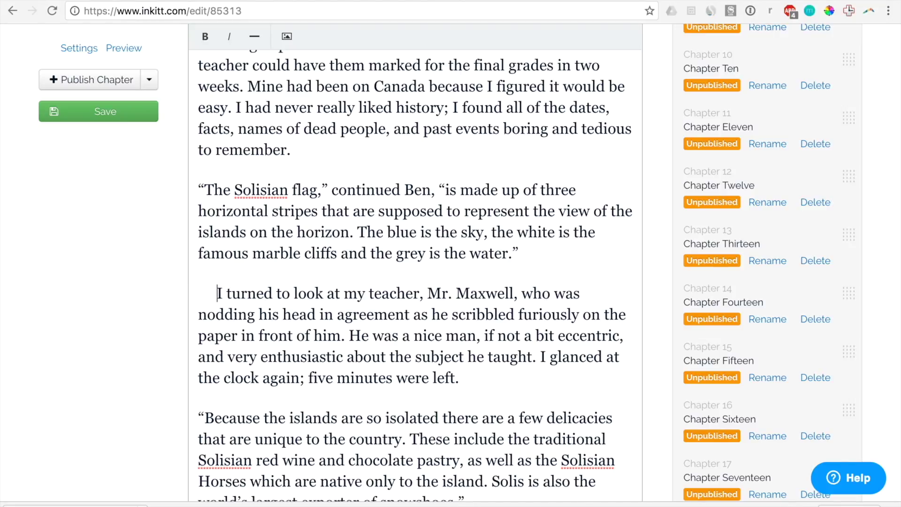
key("BackSpace")
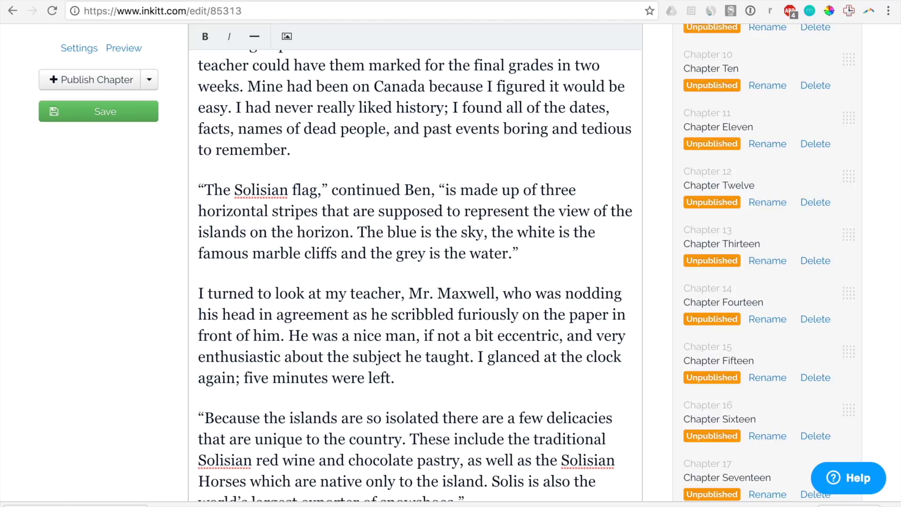
Step: Delete the blank lines between the snowshoe exporter paragraph and the "paused dramatically" paragraph in Chapter One
scroll(326, 352, "down", 3)
scroll(328, 347, "down", 2)
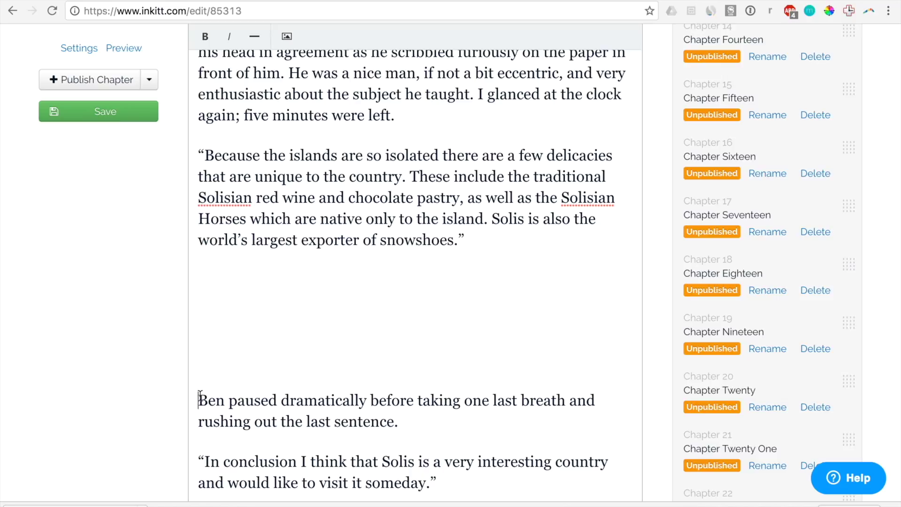
key("BackSpace")
key("BackSpace")
key("BackSpace")
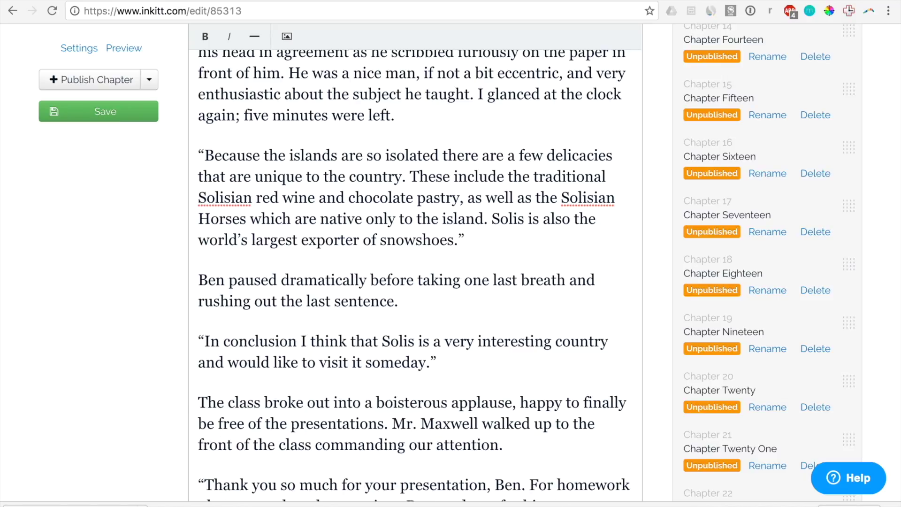
Step: Replace the row of asterisks before "I slammed my locker shut" in Chapter One with an ornamental scene divider
scroll(288, 418, "down", 8)
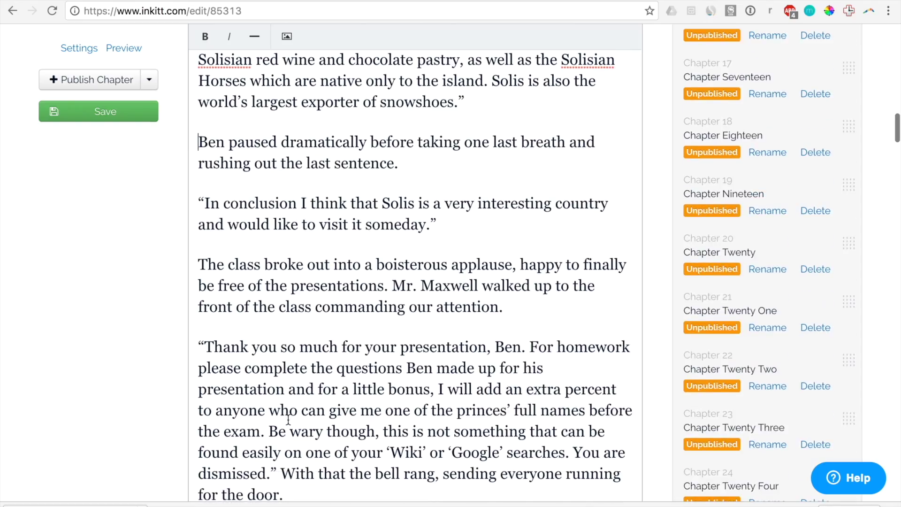
scroll(288, 418, "down", 10)
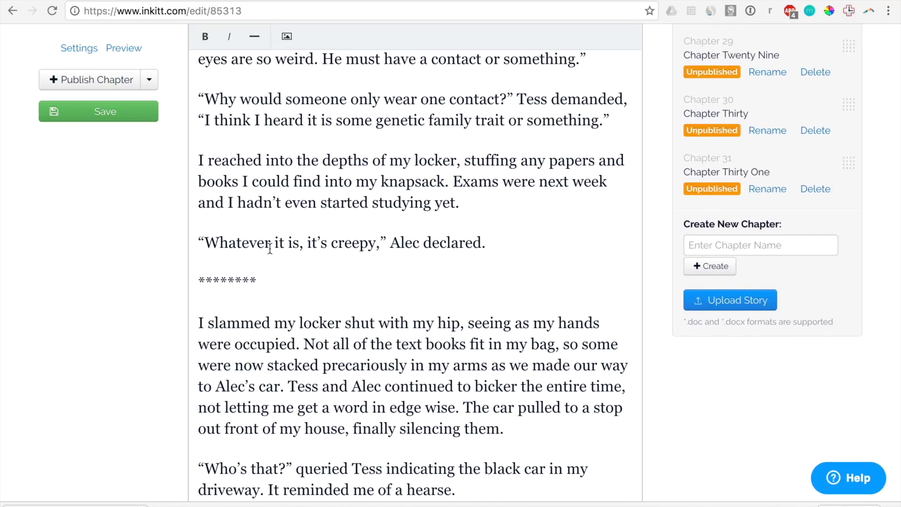
left_click(197, 281)
left_click_drag(197, 281, 283, 277)
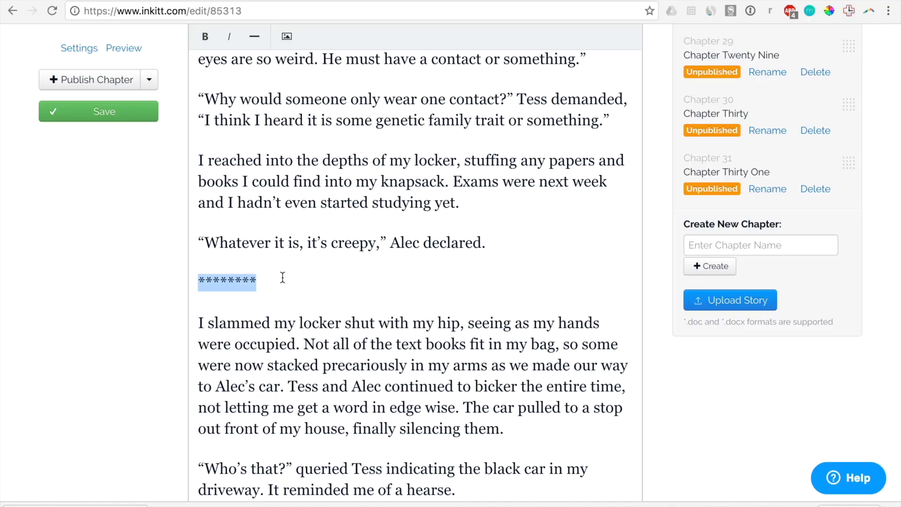
key("BackSpace")
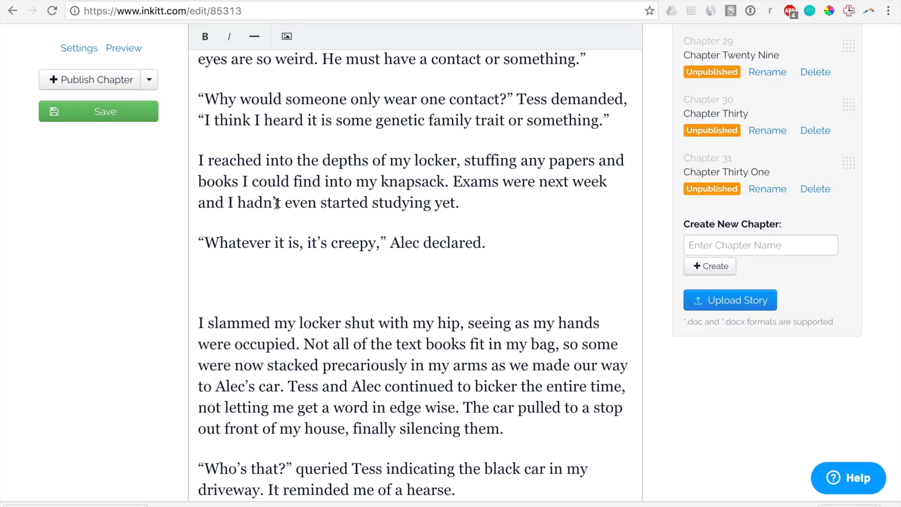
left_click(253, 43)
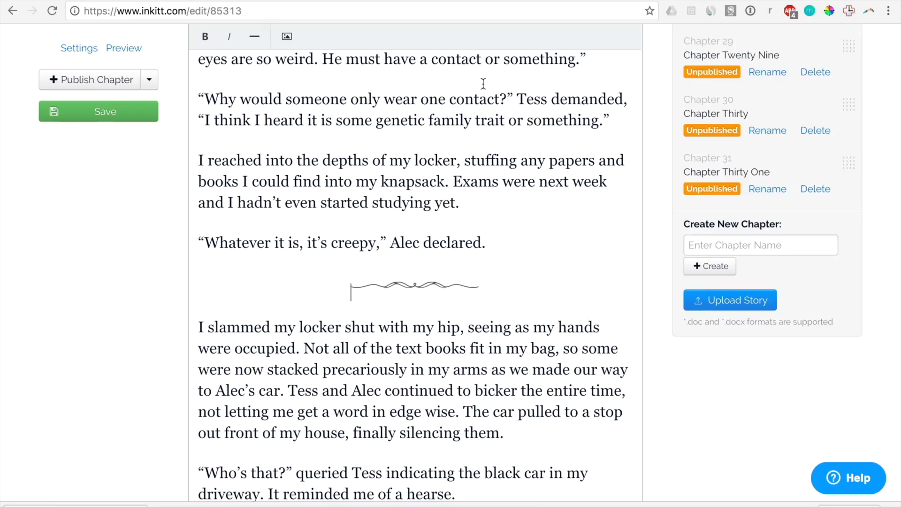
Step: Change the story title to "My Amazing Story" and save the new title
scroll(483, 84, "up", 20)
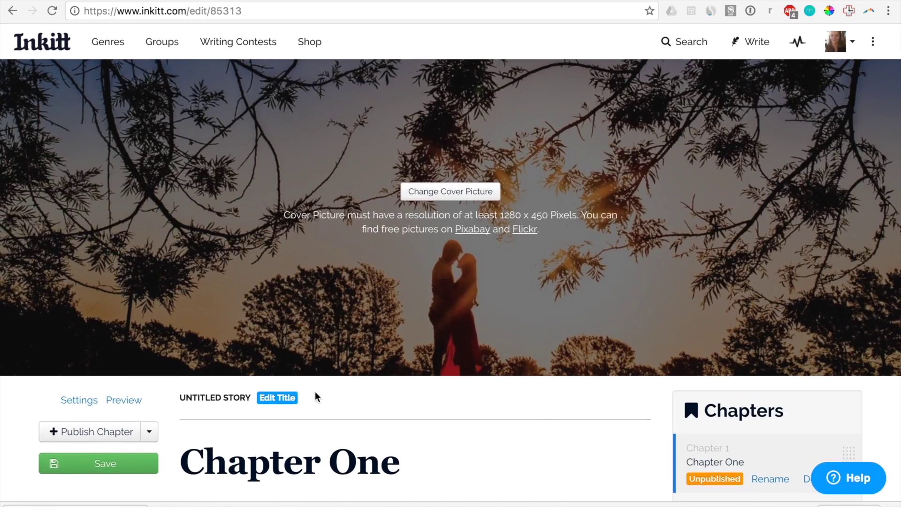
left_click(291, 398)
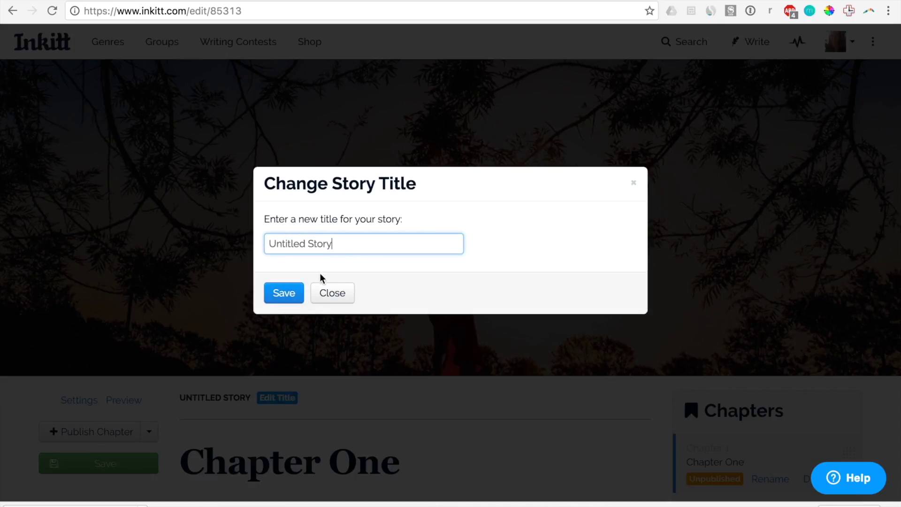
triple_click(344, 248)
type("M")
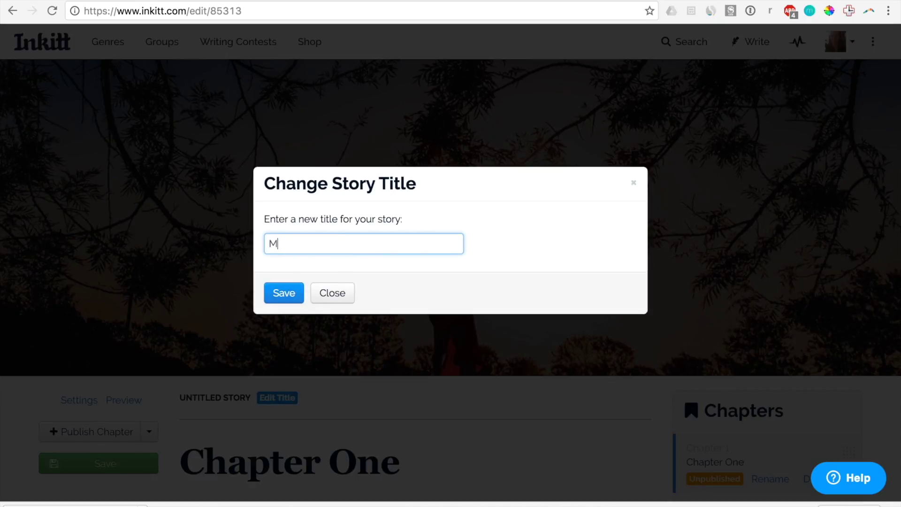
type("y Amazing Story")
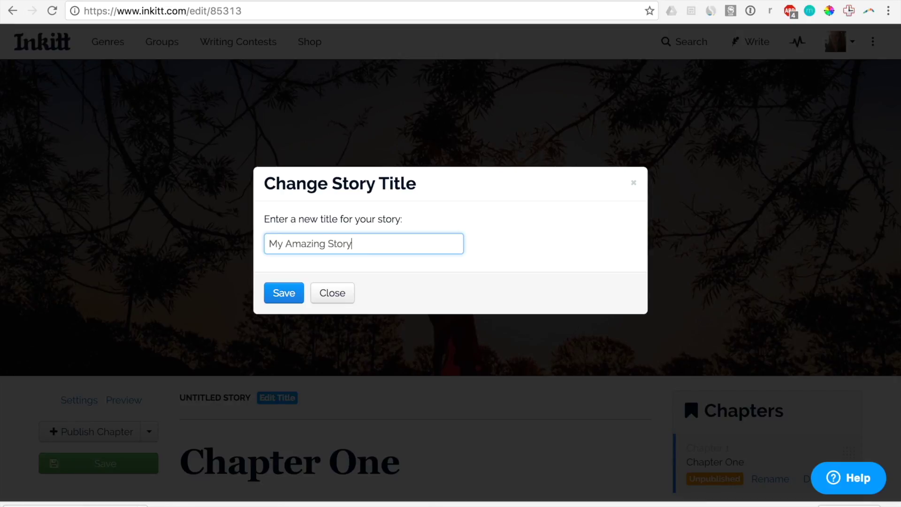
left_click(284, 293)
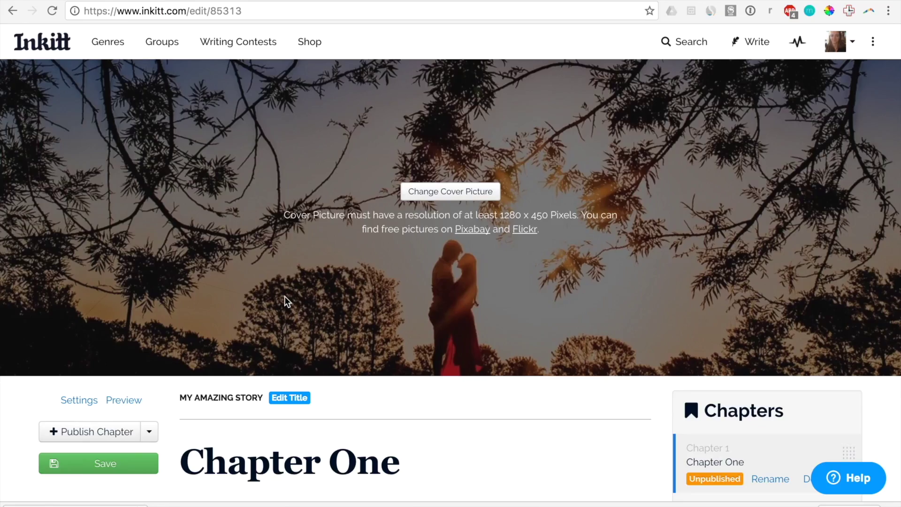
Step: Save the edited Chapter One and publish all chapters of the story at once
scroll(319, 398, "down", 3)
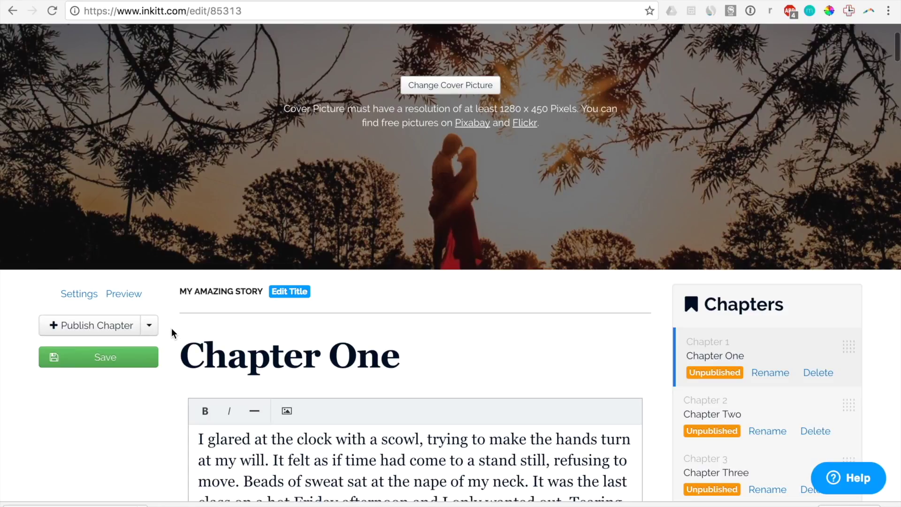
left_click(124, 365)
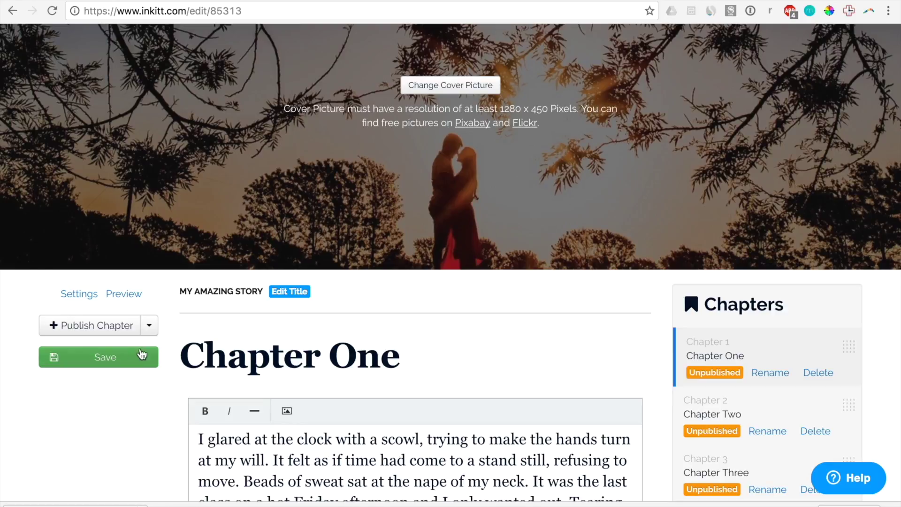
left_click(151, 324)
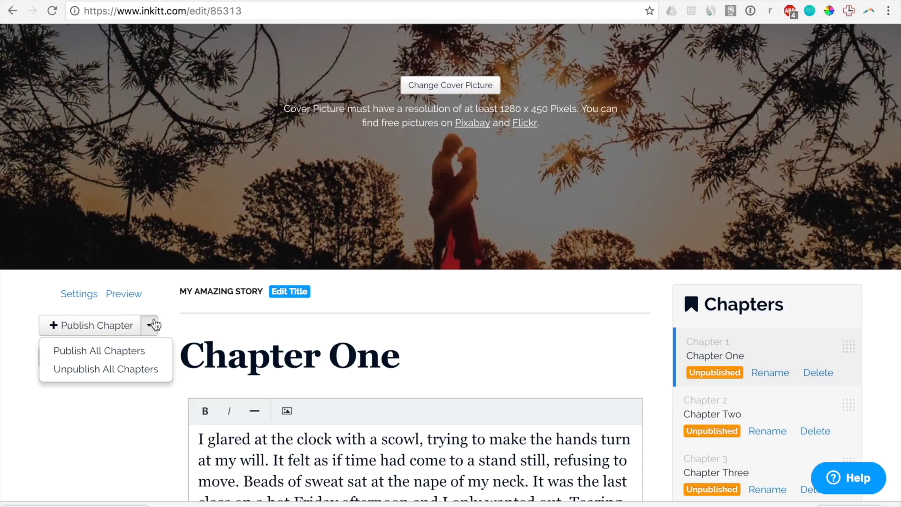
left_click(141, 352)
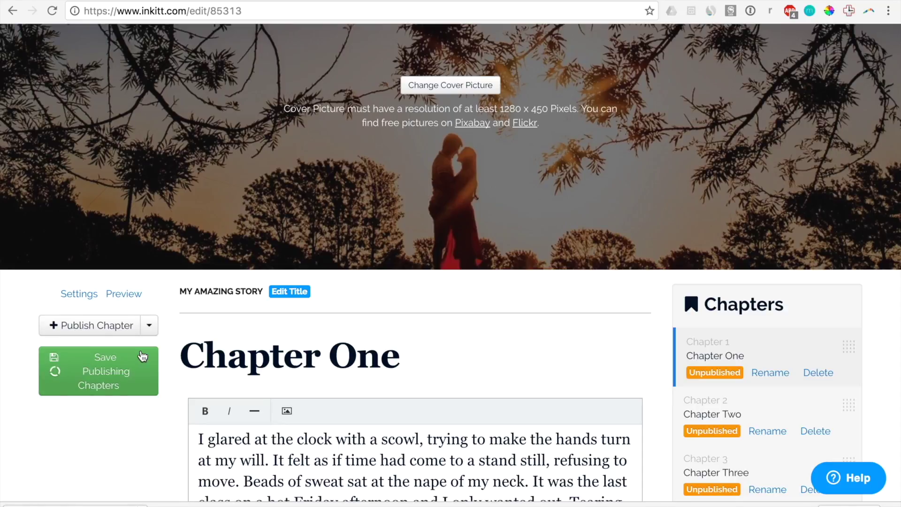